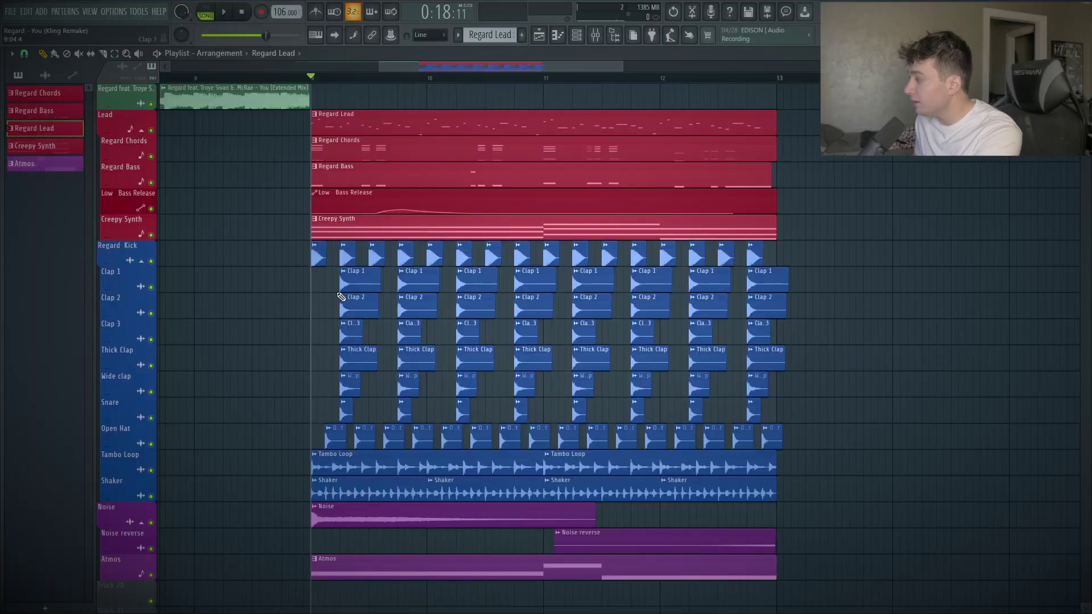
# Mute every track except Lead: Noise, Regard Kick, Creepy Synth, Low Bass Release, Regard Bass, Regard Chords.
pyautogui.press('space')
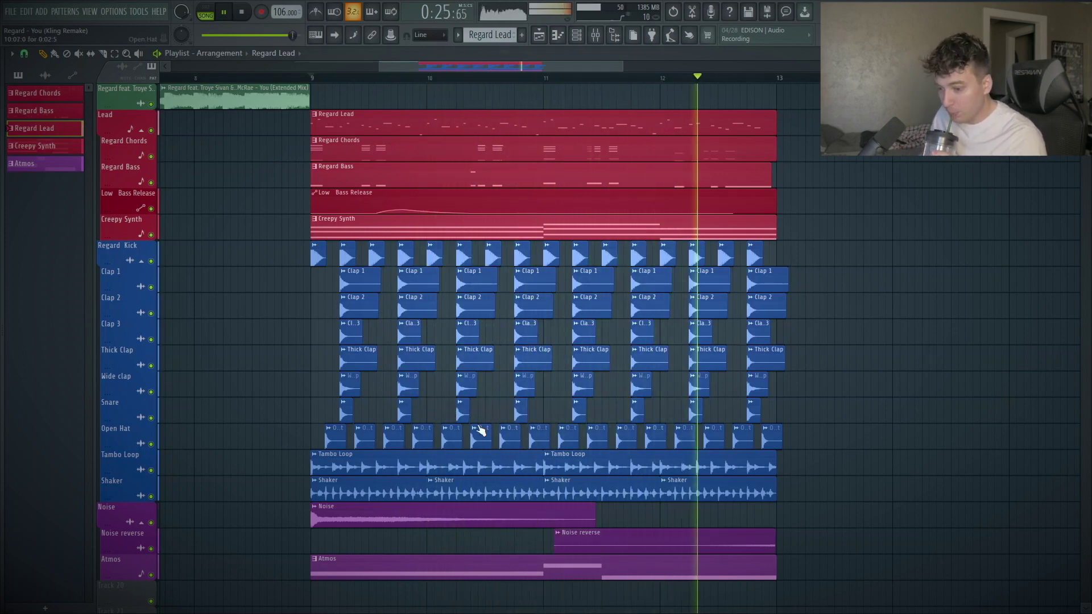
pyautogui.press('space')
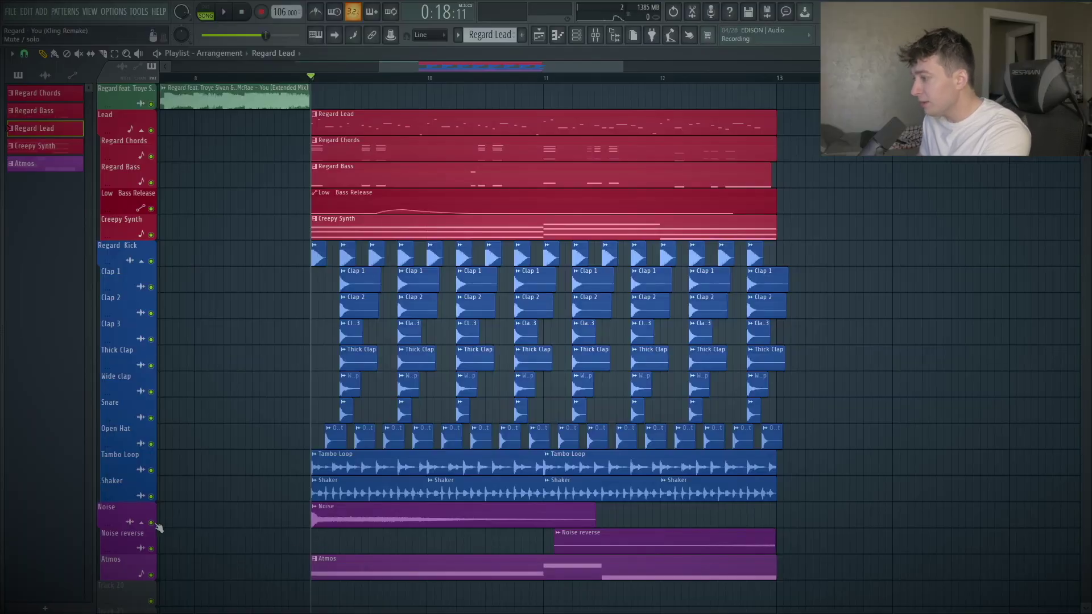
pyautogui.click(151, 523)
pyautogui.click(151, 262)
pyautogui.click(152, 235)
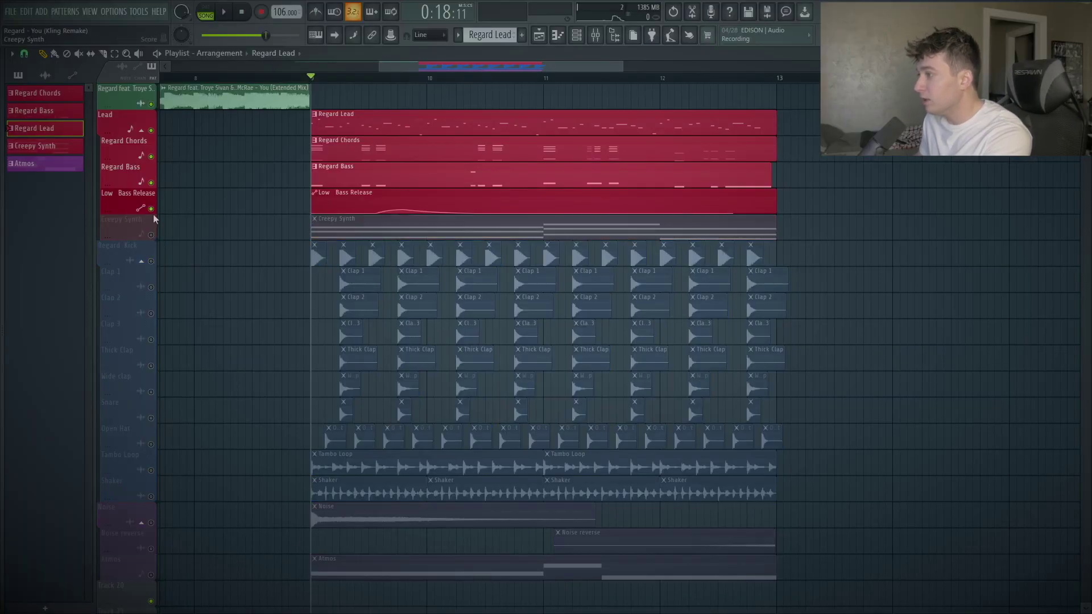
pyautogui.click(152, 209)
pyautogui.click(151, 182)
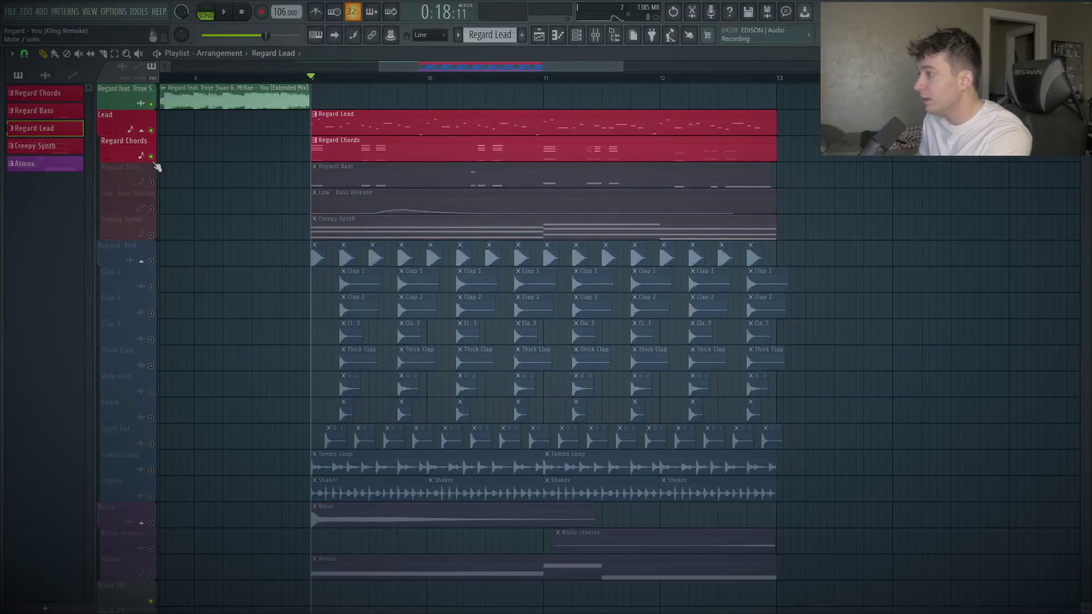
pyautogui.click(151, 157)
# Play the lead alone with the mixer shown in place of the channel rack.
pyautogui.press('space')
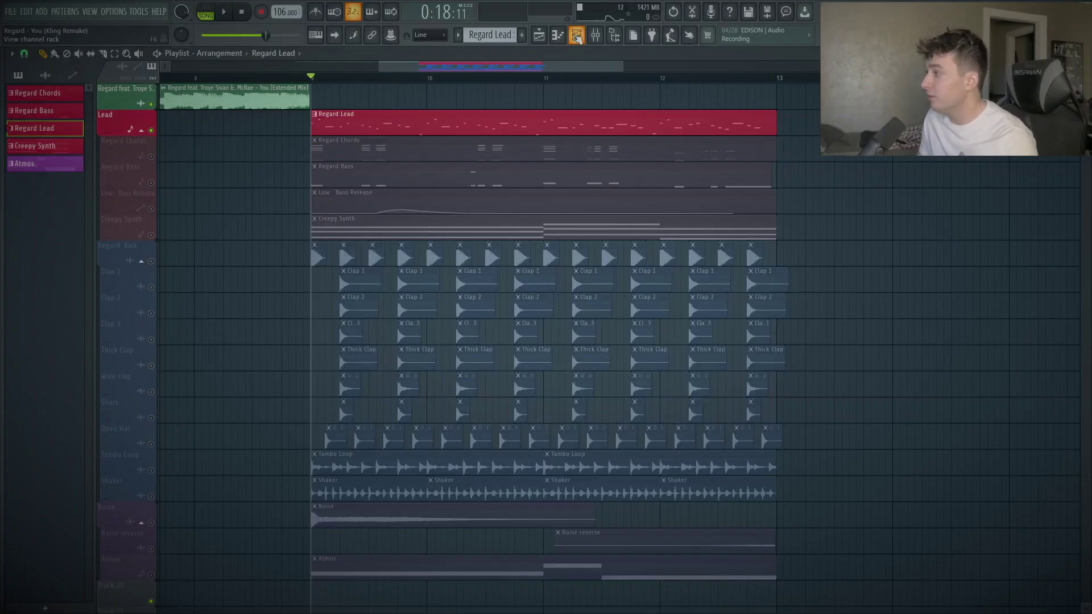
pyautogui.click(576, 35)
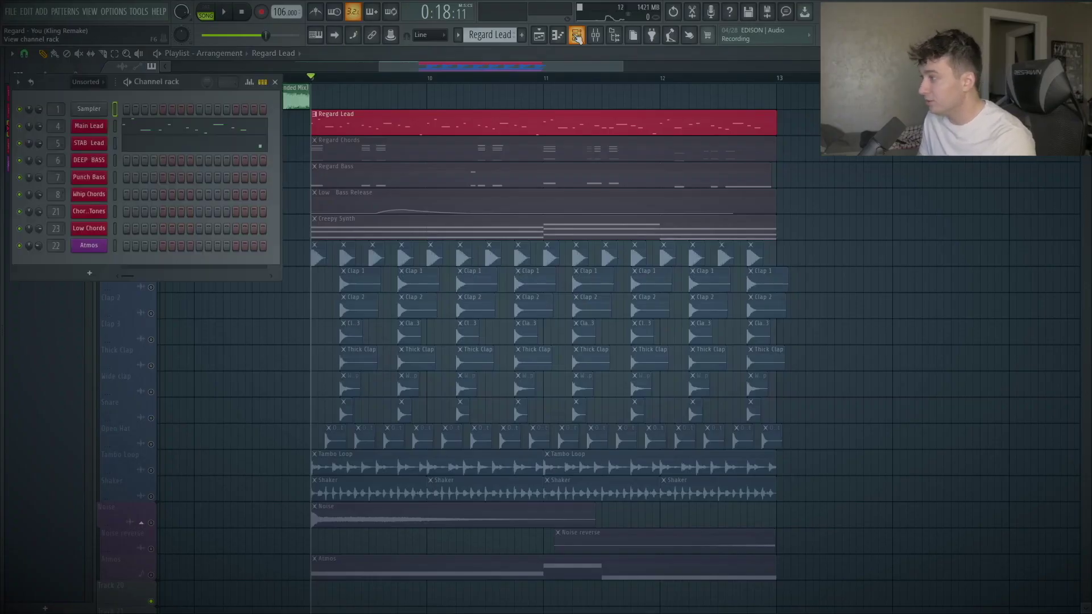
pyautogui.click(593, 35)
pyautogui.click(595, 36)
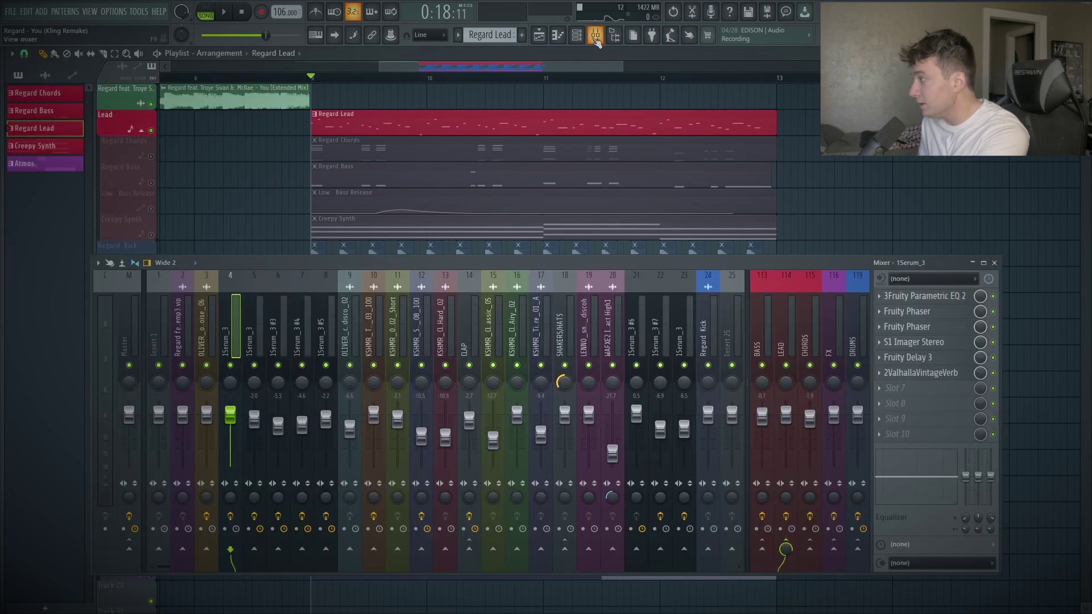
pyautogui.press('space')
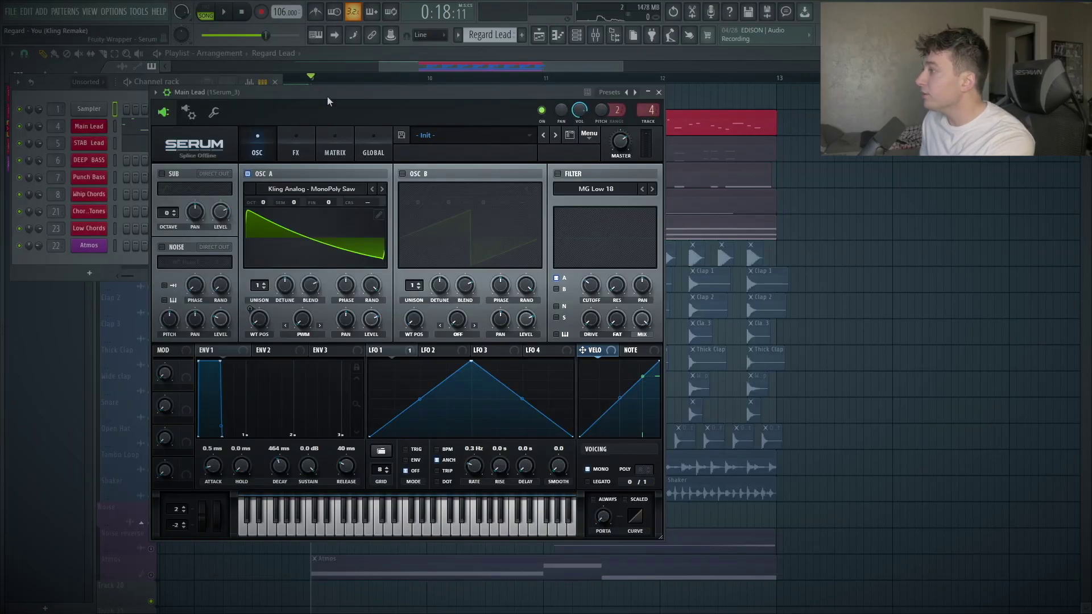
pyautogui.moveTo(327, 101); pyautogui.dragTo(437, 90)
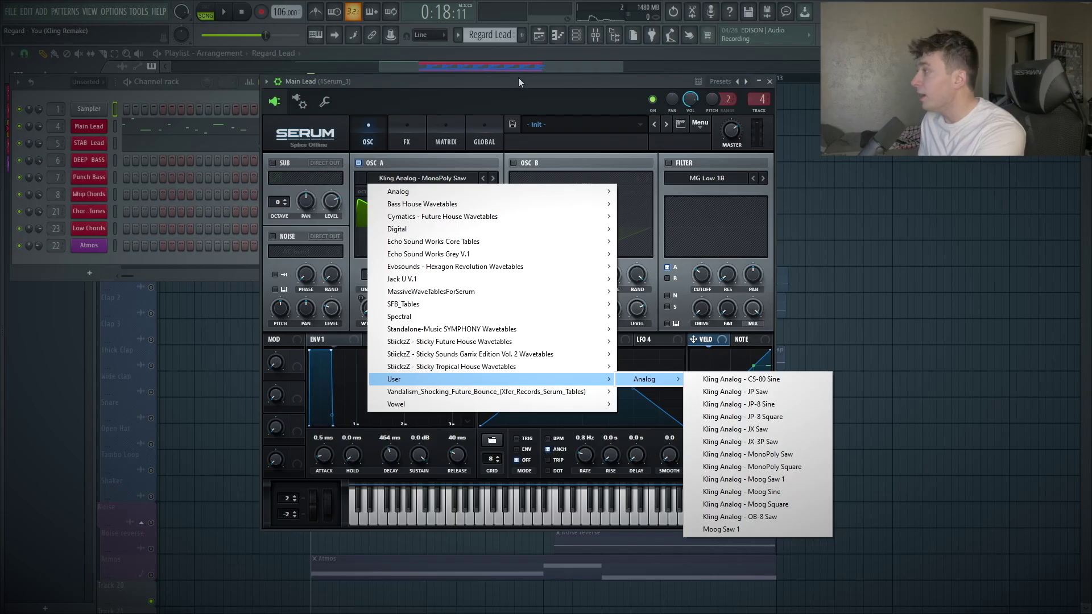
pyautogui.click(518, 80)
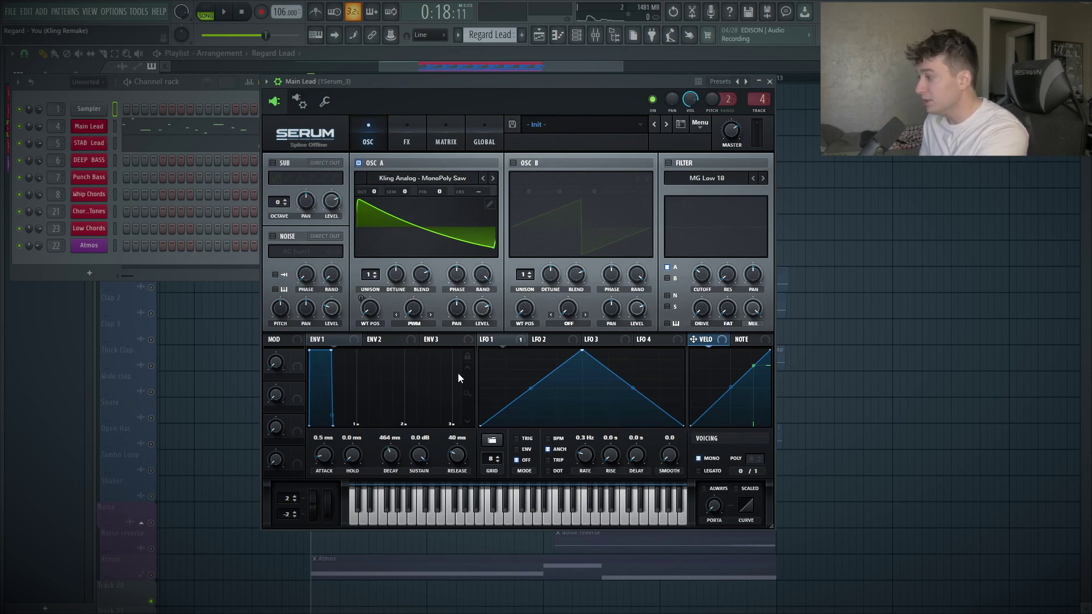
pyautogui.click(407, 137)
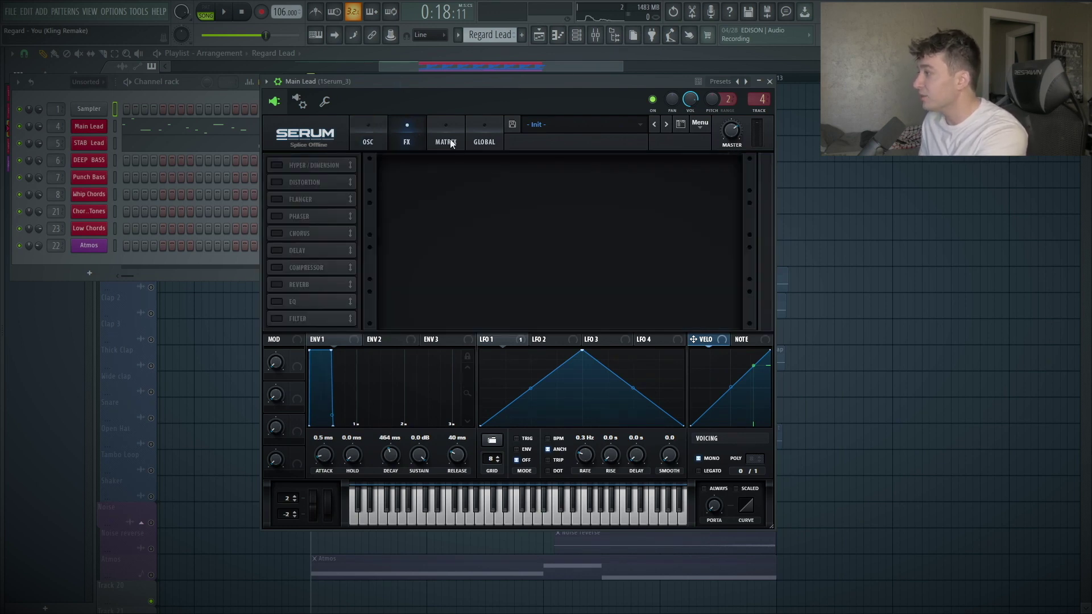
pyautogui.click(367, 136)
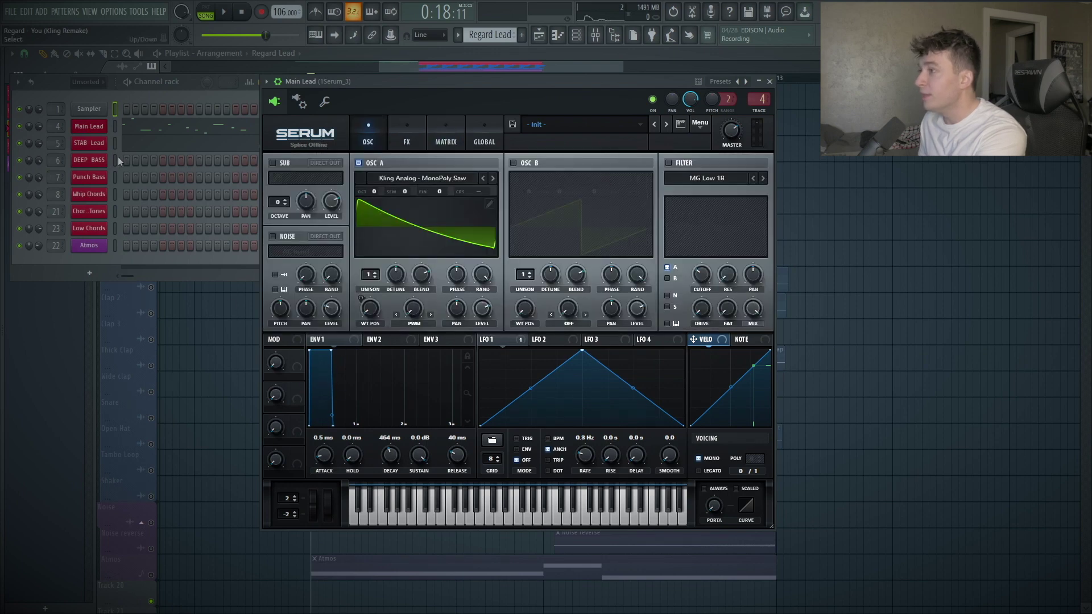
pyautogui.press('space')
# Open the STAB Lead Serum patch and inspect its filter cutoff modulation.
pyautogui.click(163, 144)
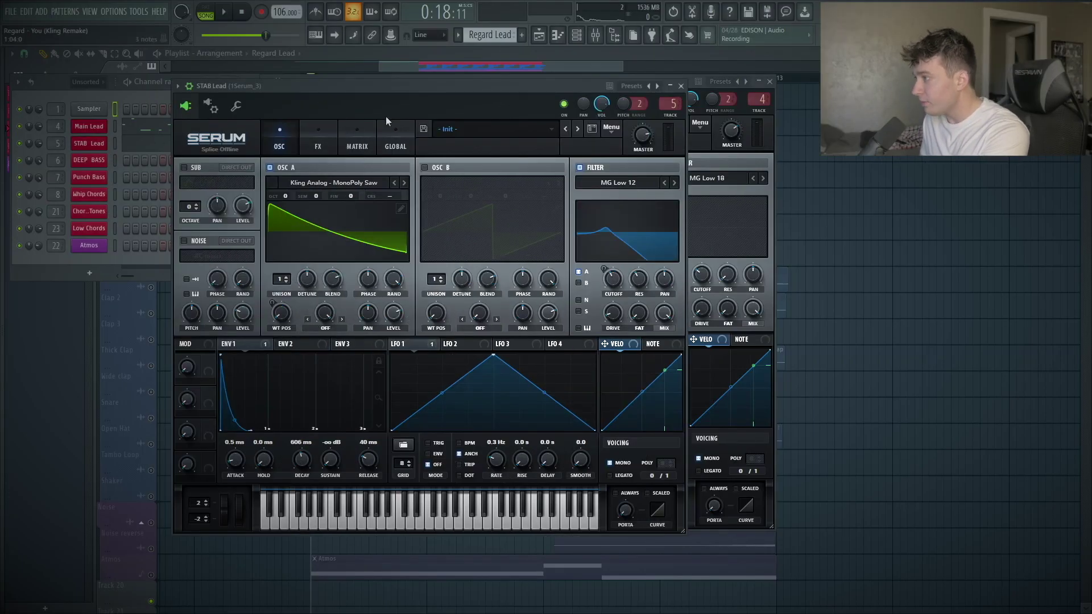
pyautogui.moveTo(306, 90); pyautogui.dragTo(413, 94)
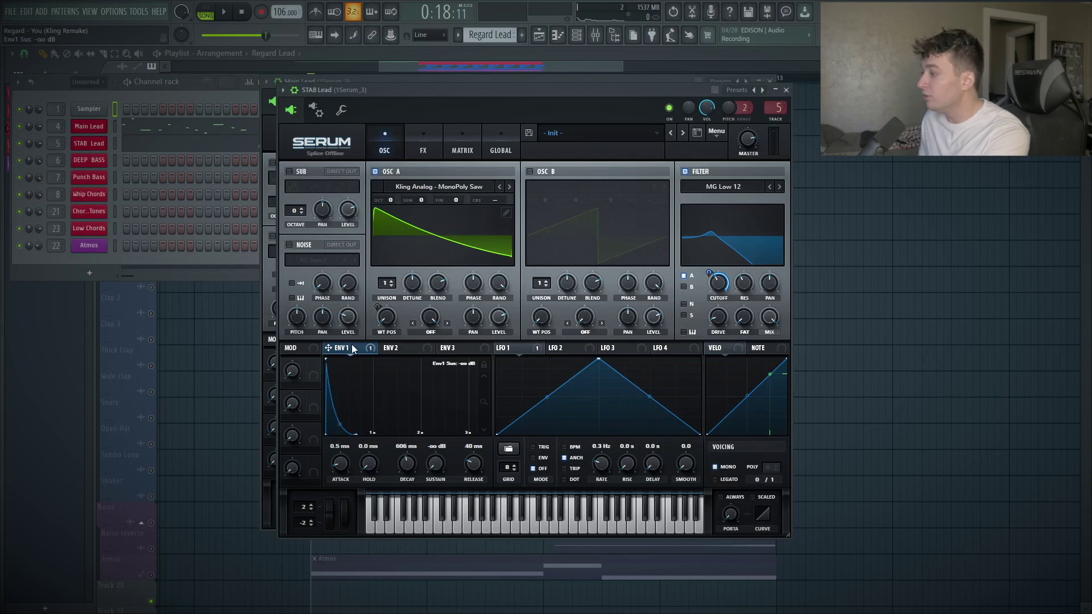
pyautogui.rightClick(725, 282)
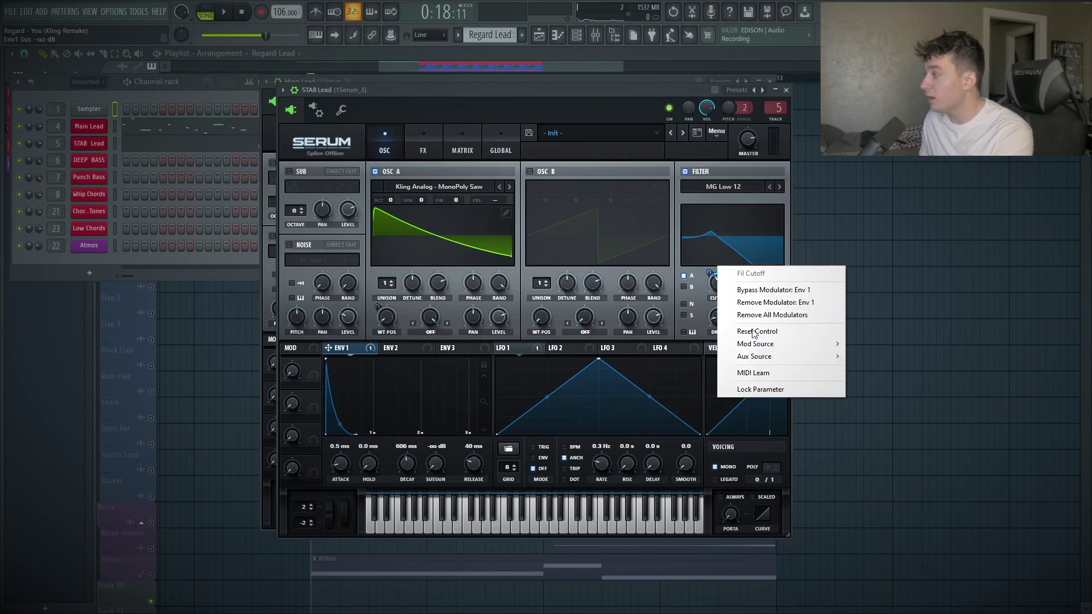
pyautogui.click(483, 284)
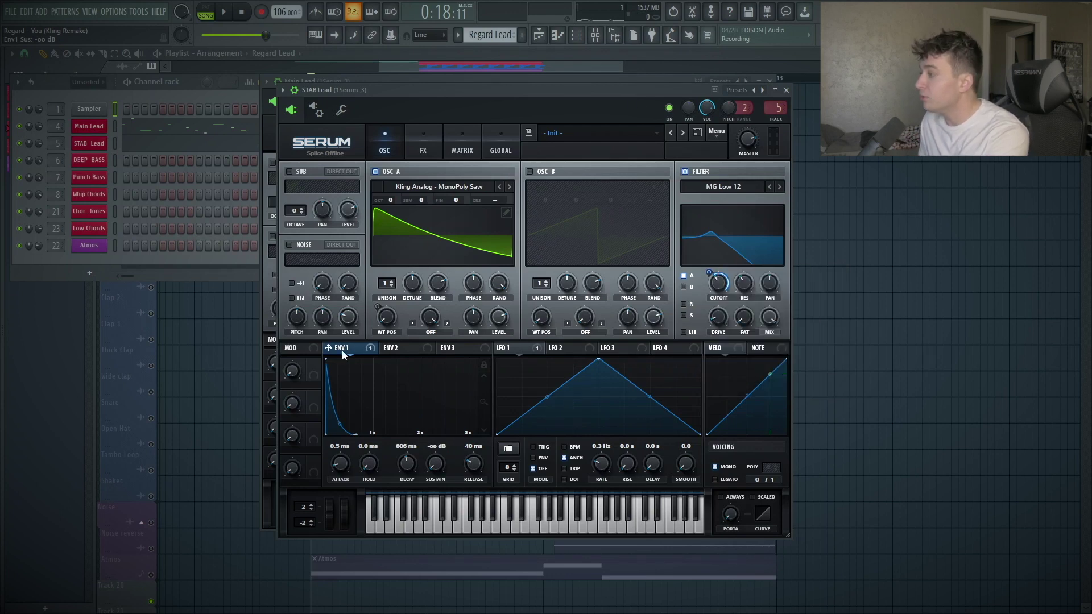
pyautogui.click(207, 110)
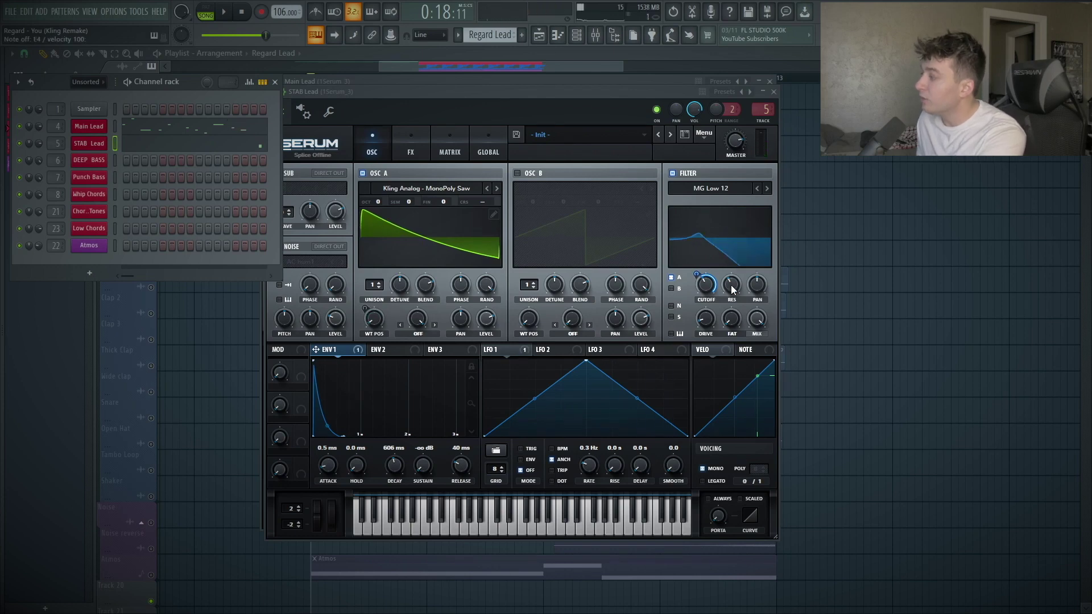
pyautogui.click(726, 310)
# Lower the STAB Lead filter resonance to about 41% and review its Tube and phaser effects.
pyautogui.moveTo(726, 275); pyautogui.dragTo(730, 285)
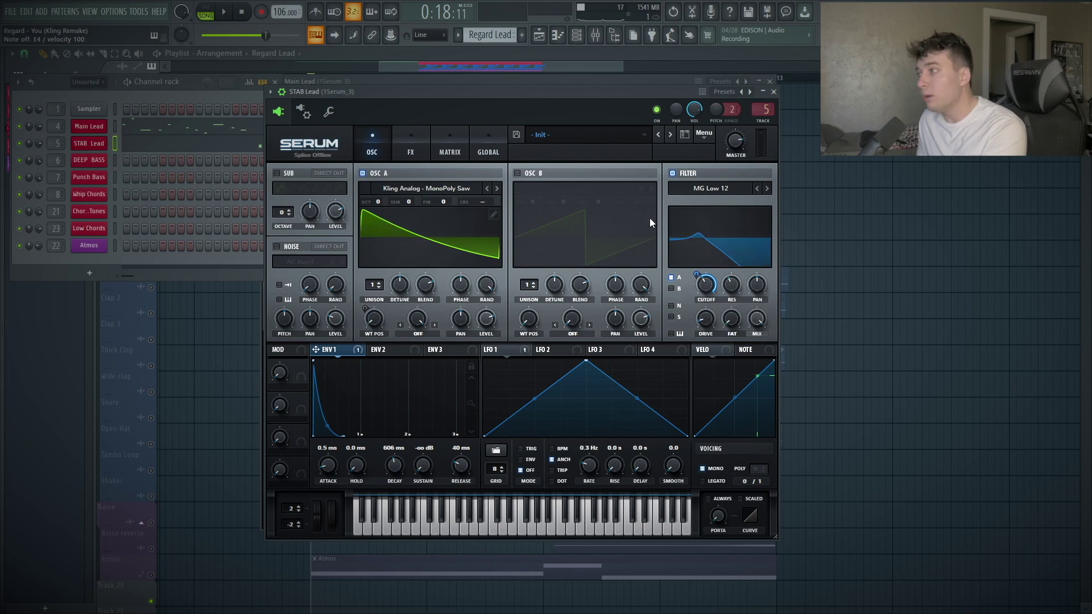
pyautogui.click(405, 149)
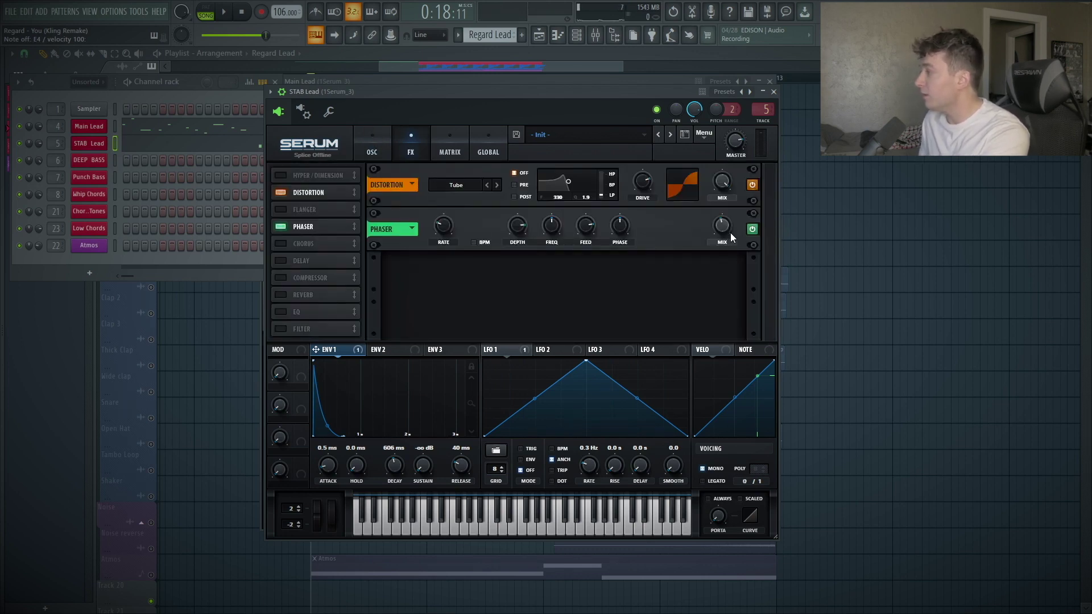
pyautogui.moveTo(722, 228)
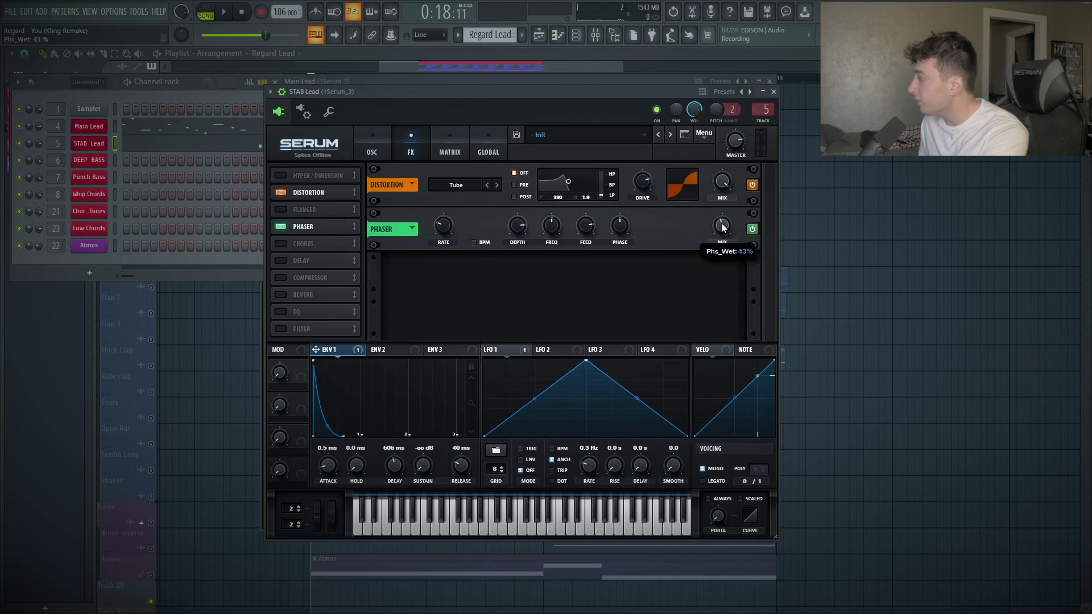
pyautogui.click(371, 152)
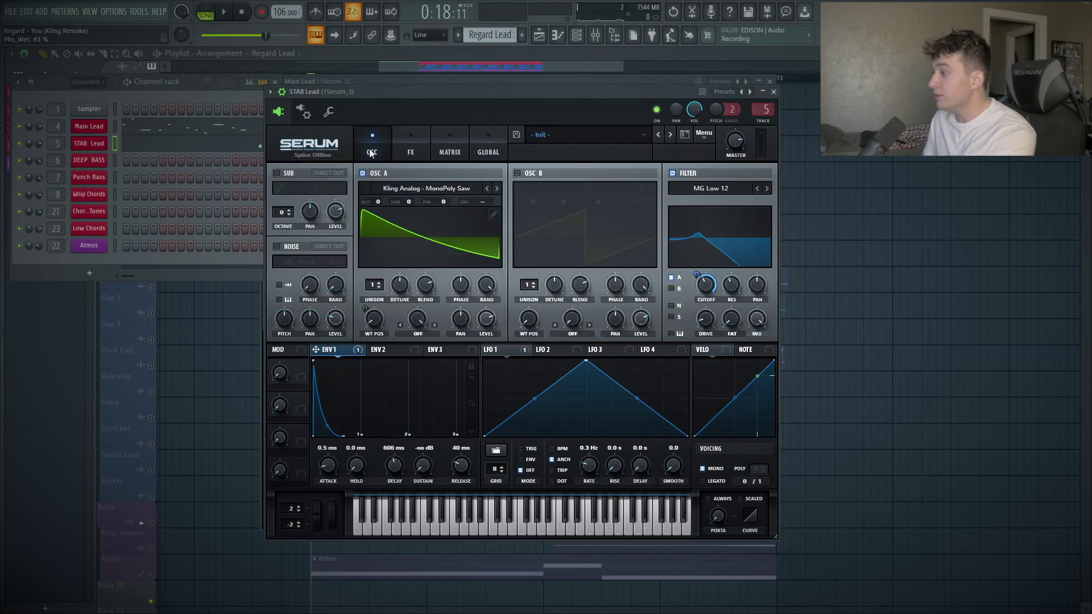
# Close the STAB Lead and Main Lead Serum windows and the channel rack.
pyautogui.click(774, 92)
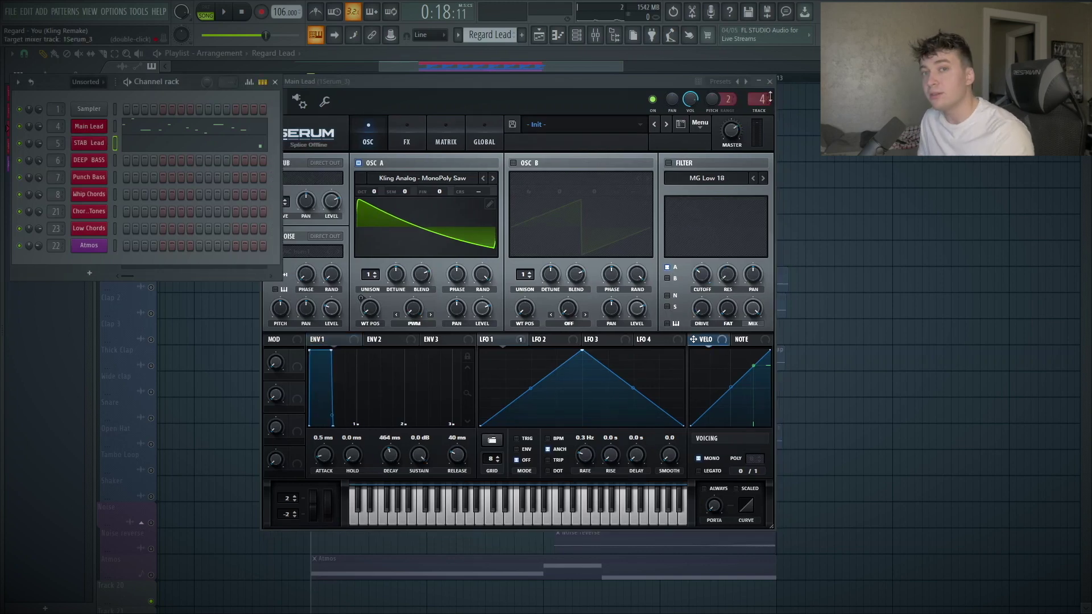
pyautogui.click(769, 81)
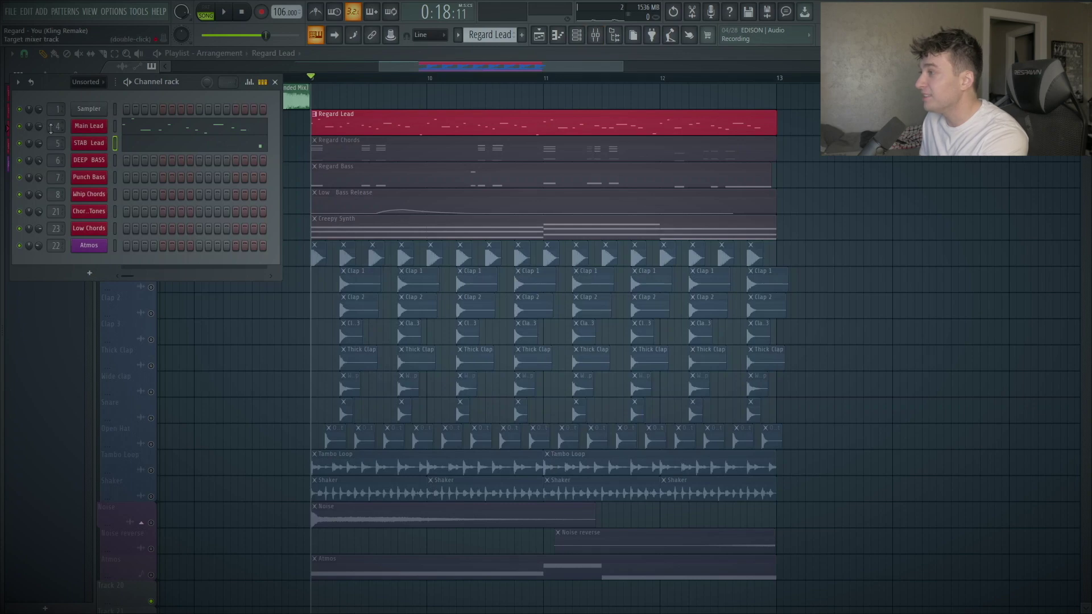
pyautogui.click(576, 37)
pyautogui.click(576, 39)
pyautogui.click(578, 41)
# Show the mixer and check the lead insert's Fruity Parametric EQ 2.
pyautogui.click(596, 36)
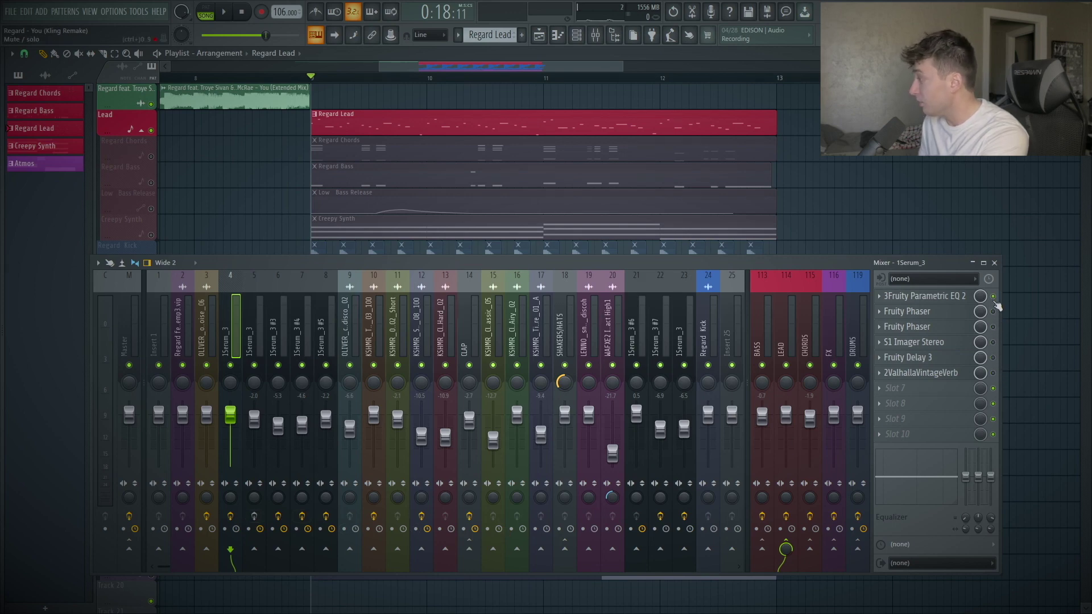
pyautogui.click(955, 296)
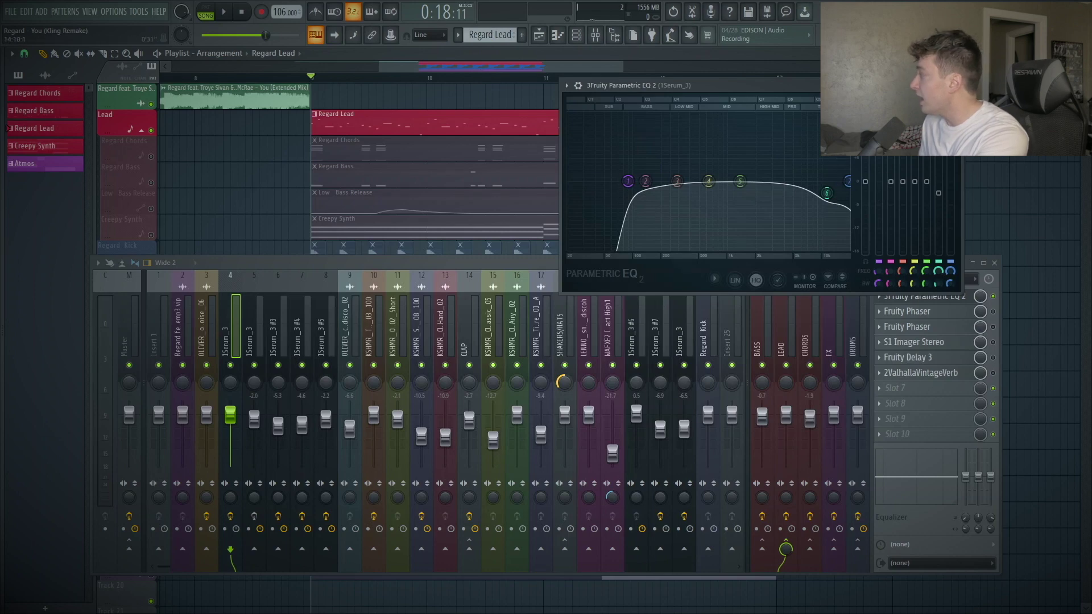
pyautogui.click(976, 291)
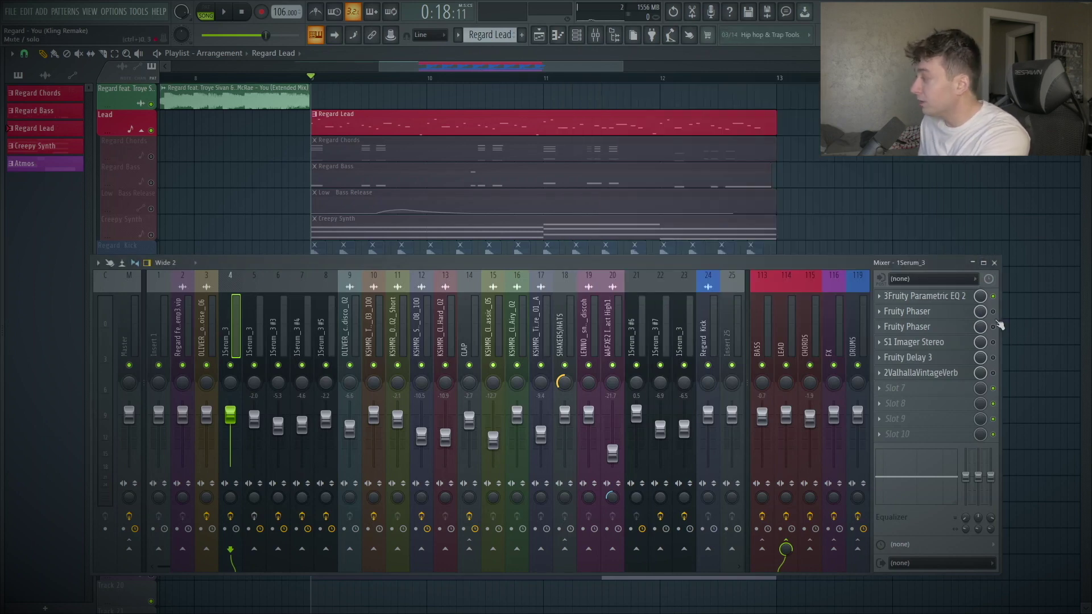
pyautogui.click(910, 311)
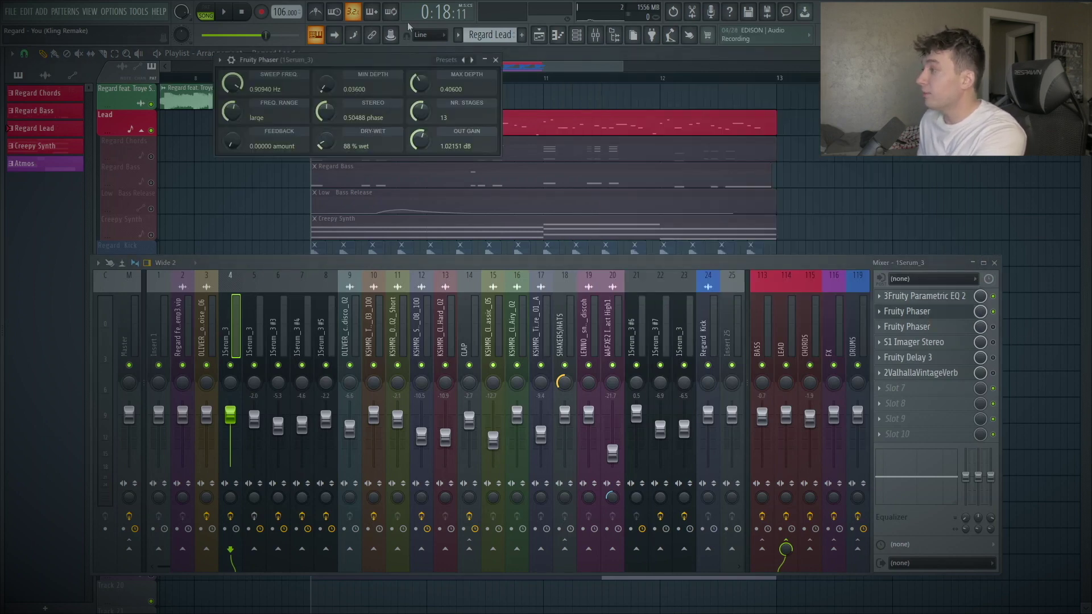
pyautogui.click(449, 60)
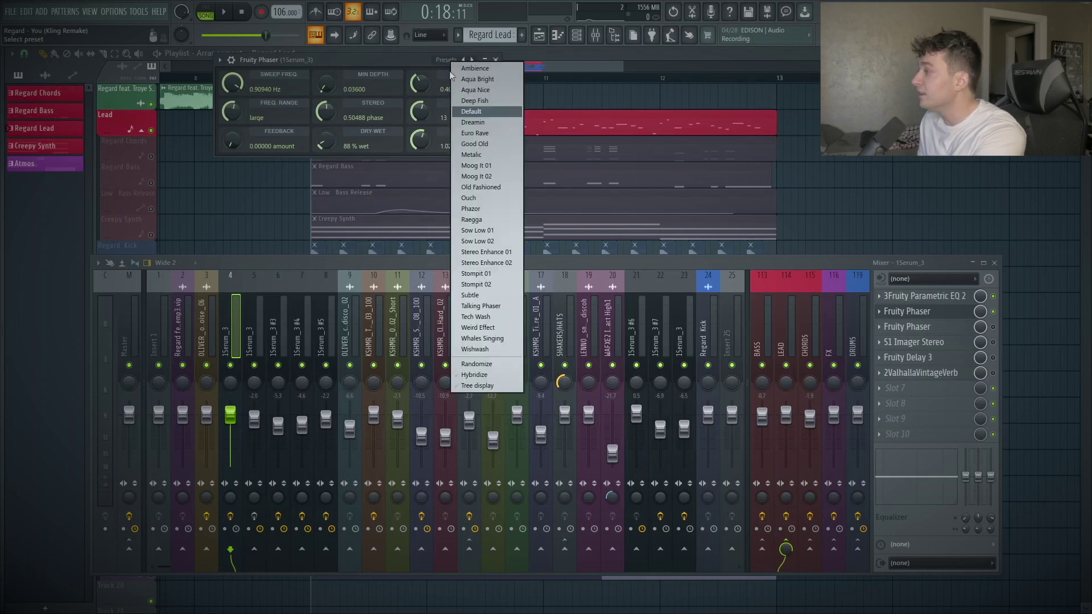
pyautogui.click(489, 176)
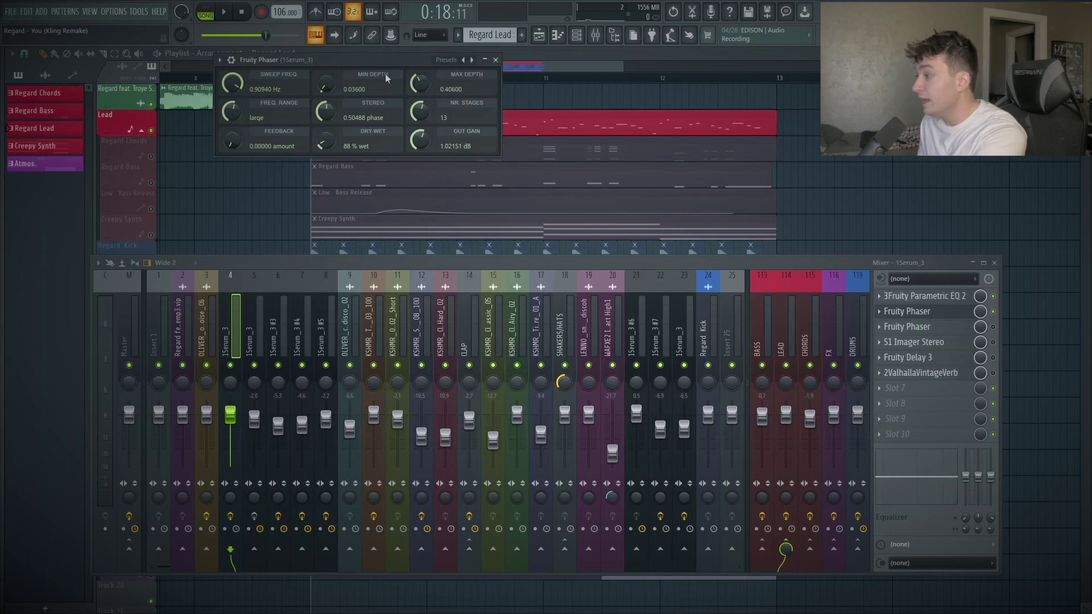
pyautogui.moveTo(384, 66); pyautogui.dragTo(454, 102)
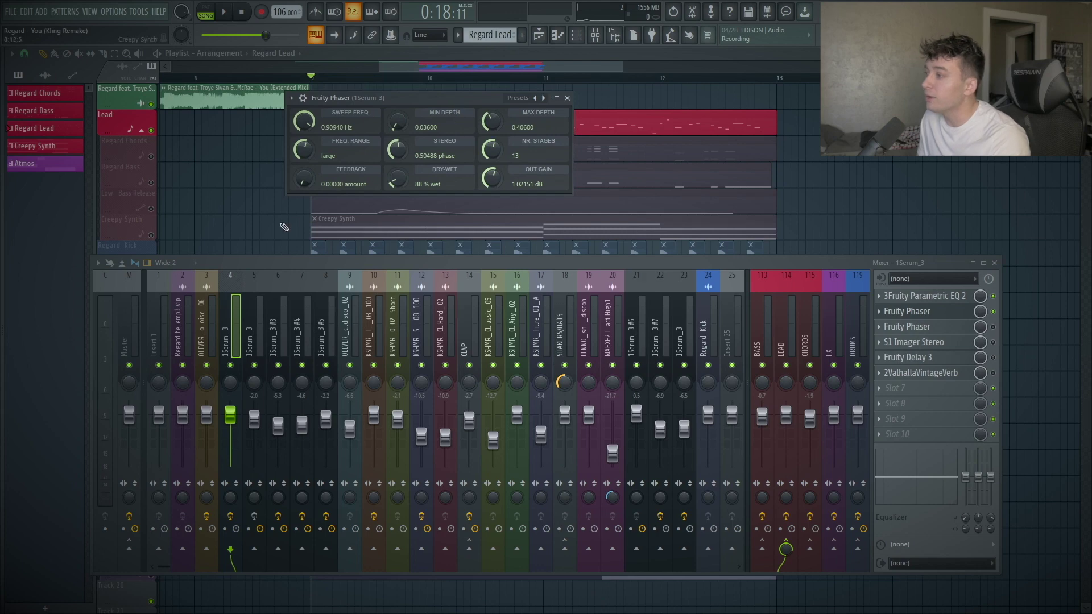
pyautogui.moveTo(302, 180); pyautogui.dragTo(303, 199)
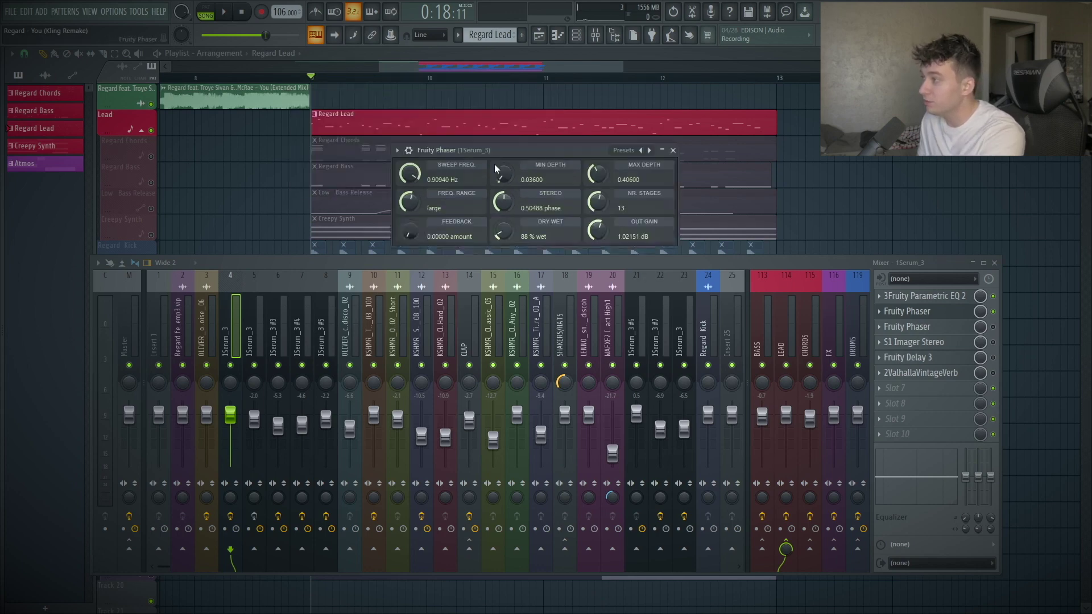
pyautogui.moveTo(519, 171); pyautogui.dragTo(471, 166)
pyautogui.press('space')
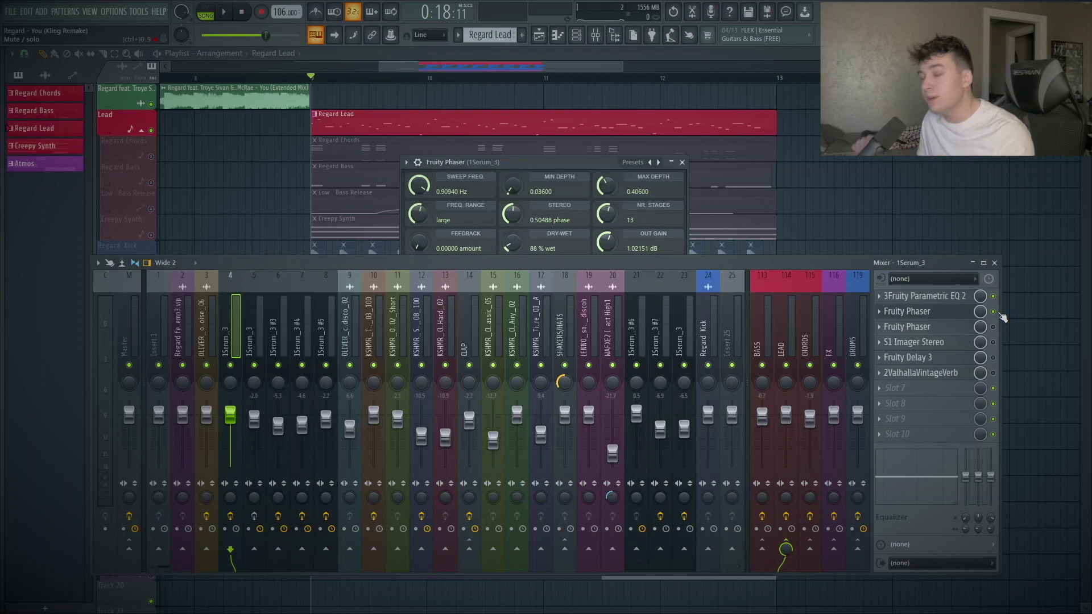
pyautogui.press('space')
pyautogui.press('space')
pyautogui.press('space')
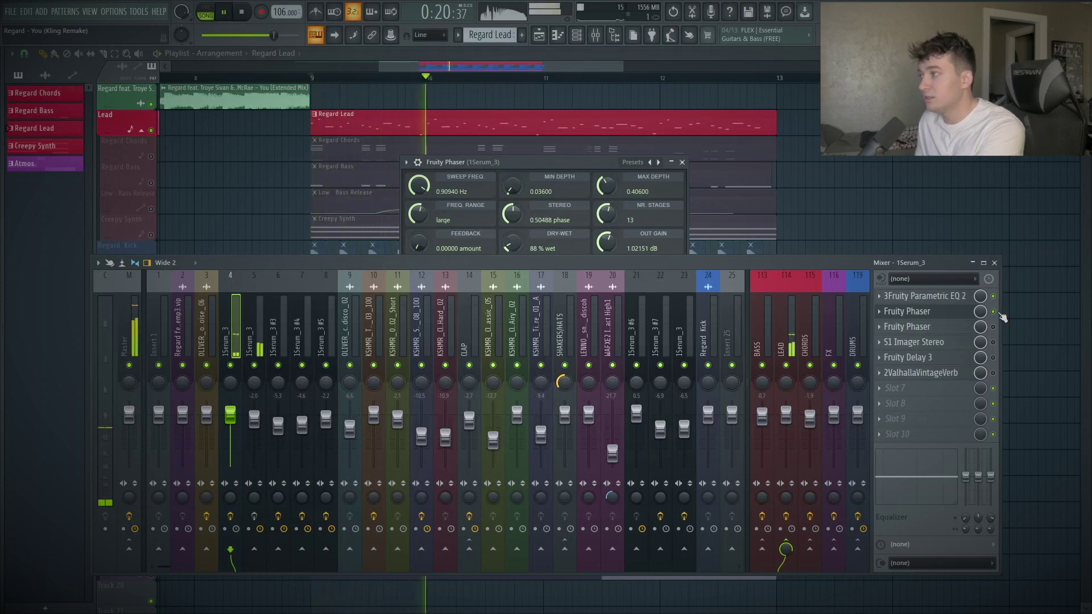
# Audition the second Fruity Phaser on 1Serum_3, set to 5 stages and 100% wet.
pyautogui.press('space')
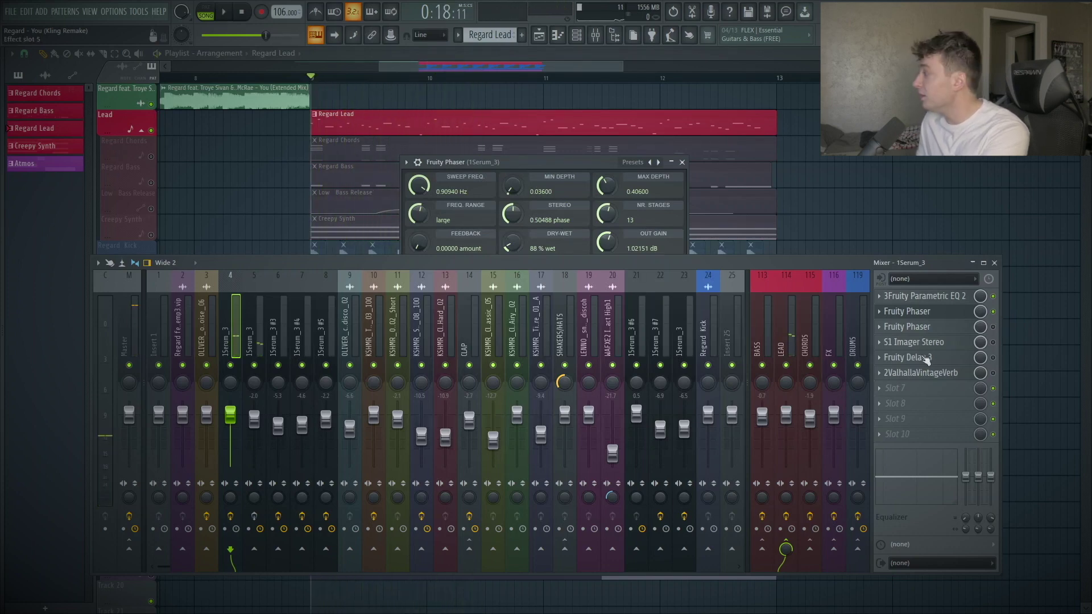
pyautogui.click(910, 327)
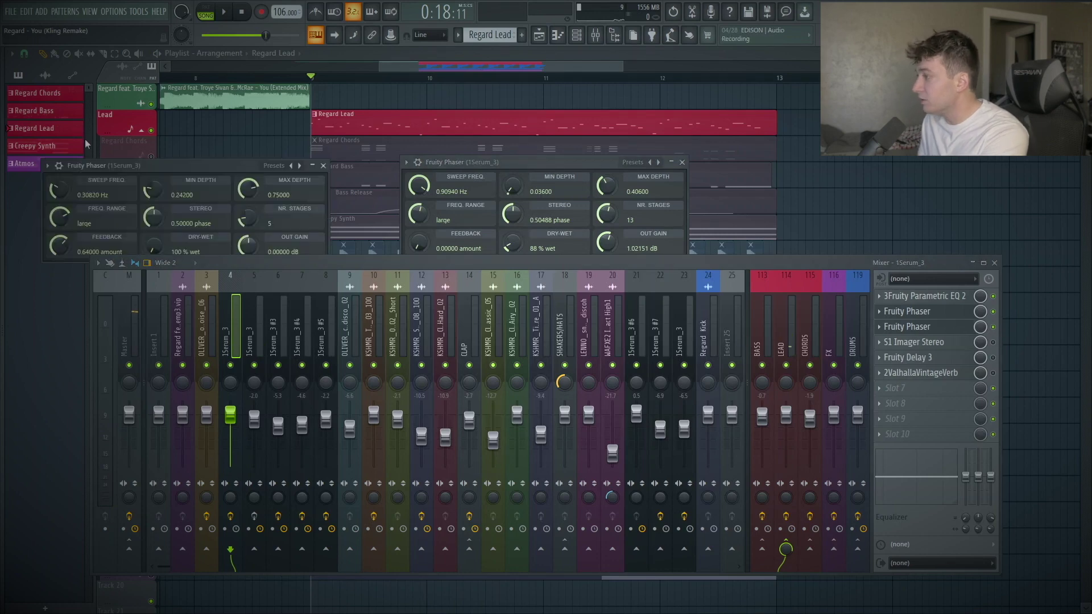
pyautogui.moveTo(149, 169); pyautogui.dragTo(286, 128)
pyautogui.press('space')
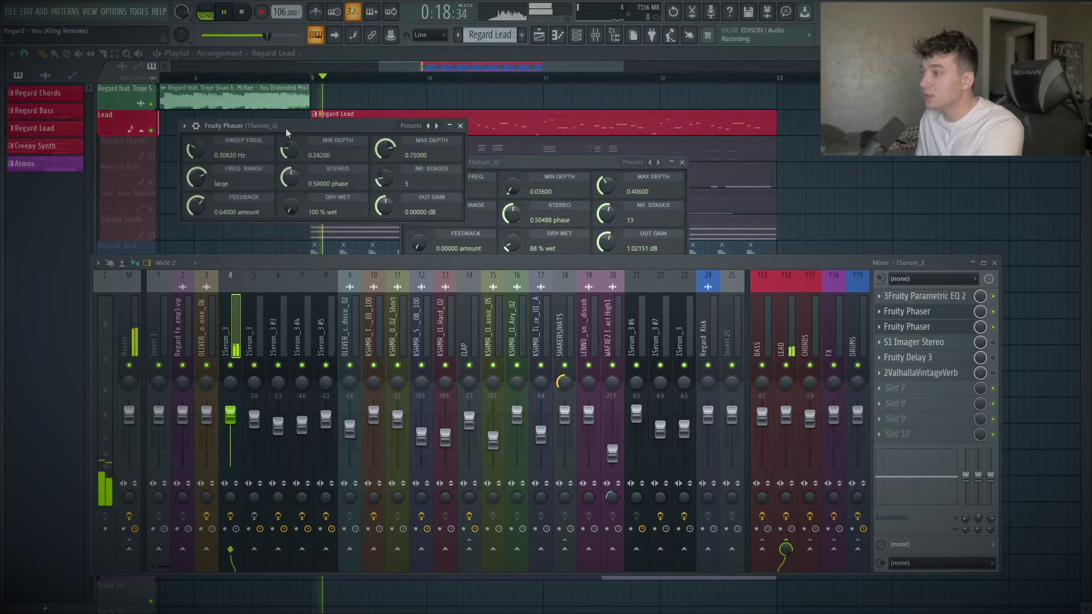
pyautogui.click(403, 125)
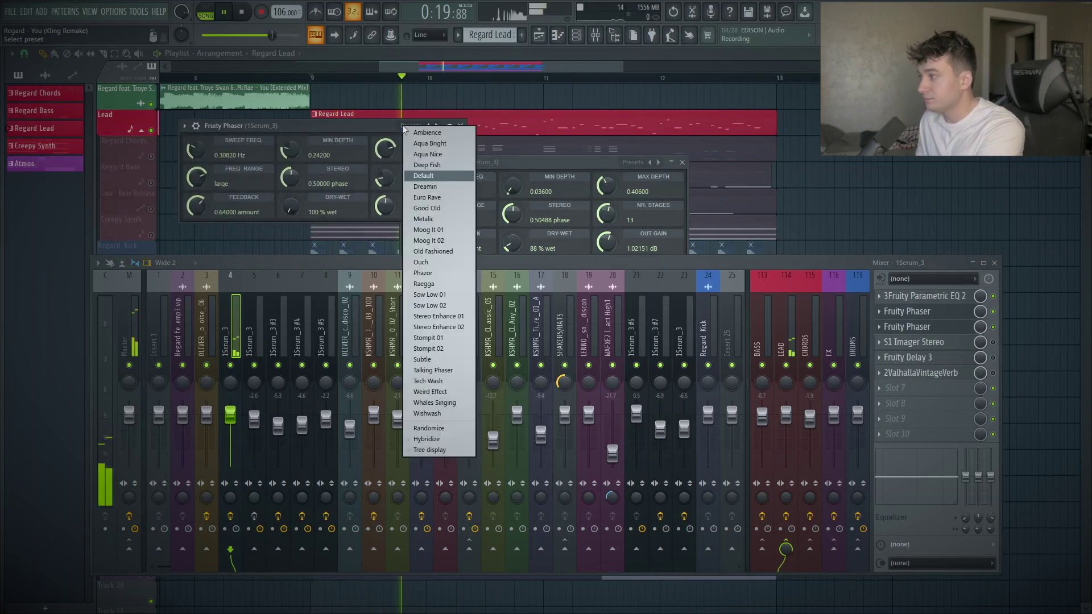
pyautogui.click(356, 127)
pyautogui.press('space')
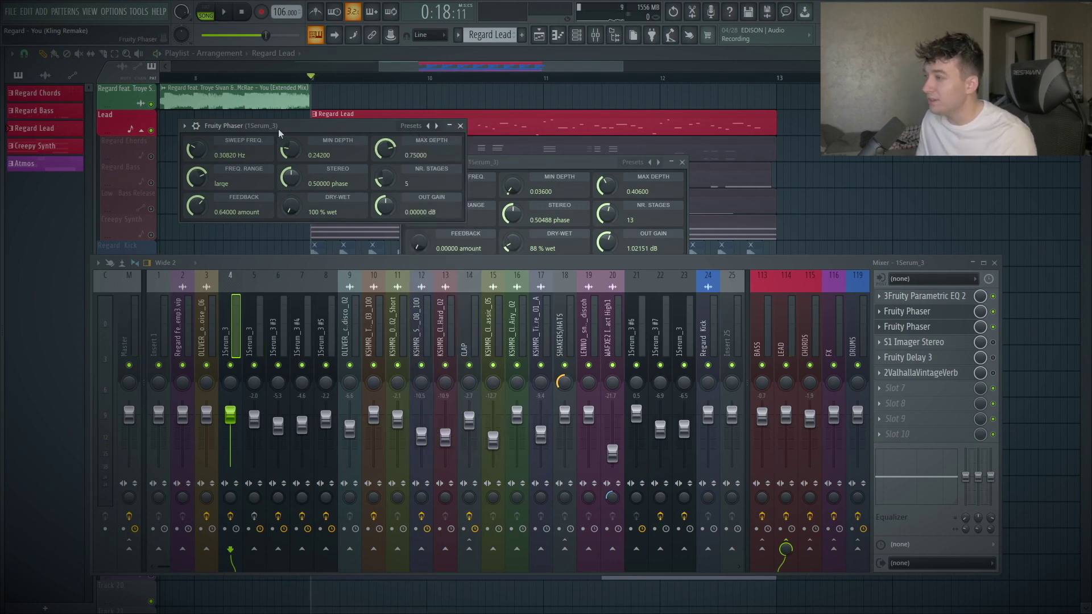
pyautogui.moveTo(303, 127); pyautogui.dragTo(398, 126)
pyautogui.press('space')
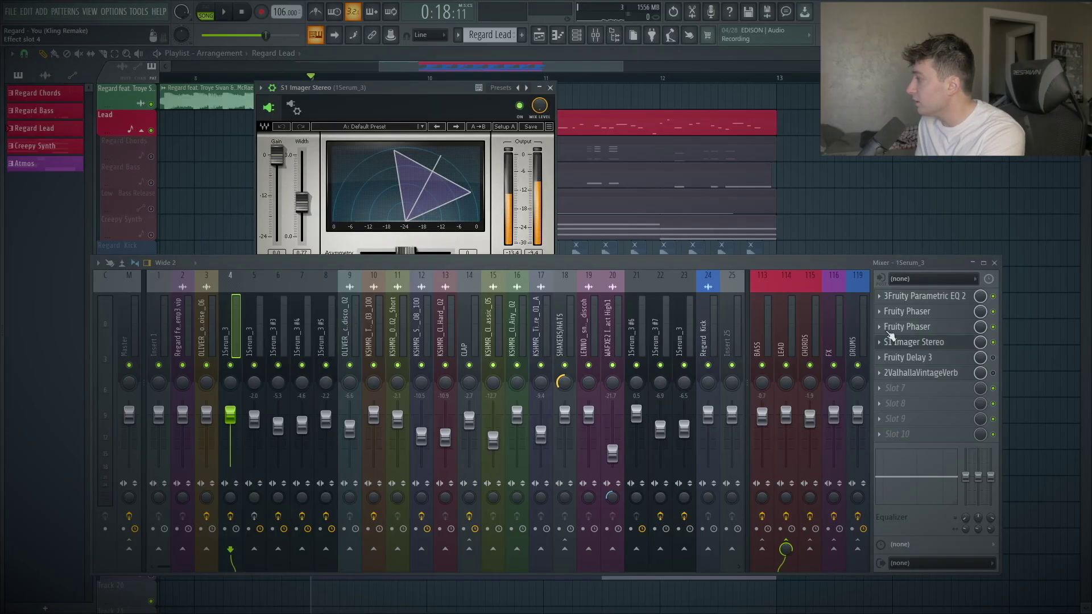
# Reposition the stereo imager window and mixer, and pan insert 4 slightly right.
pyautogui.moveTo(404, 100); pyautogui.dragTo(460, 99)
pyautogui.click(316, 87)
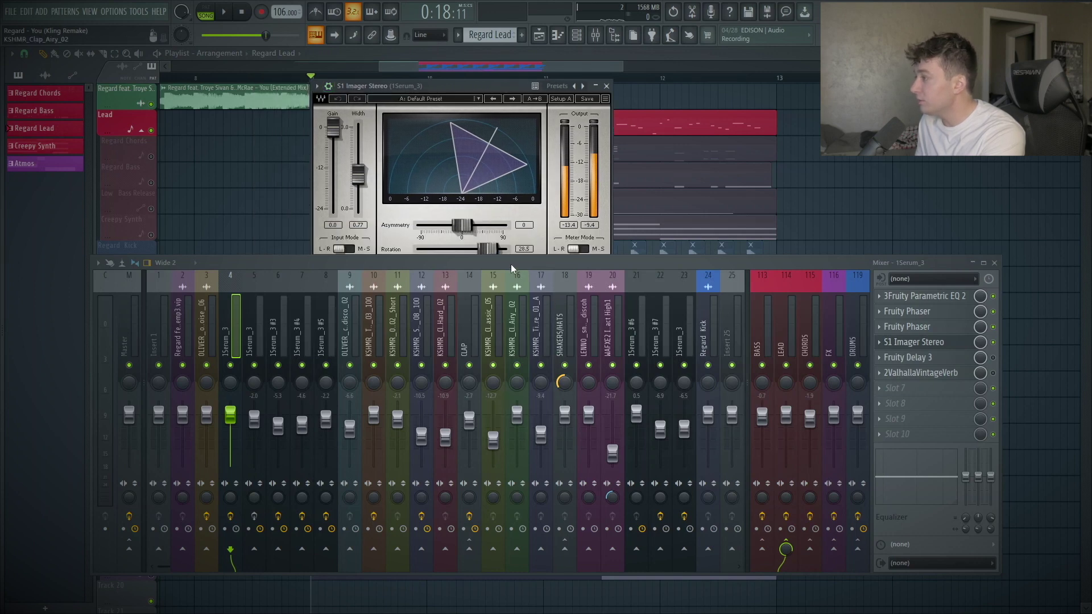
pyautogui.moveTo(511, 261); pyautogui.dragTo(509, 293)
pyautogui.moveTo(398, 86); pyautogui.dragTo(438, 91)
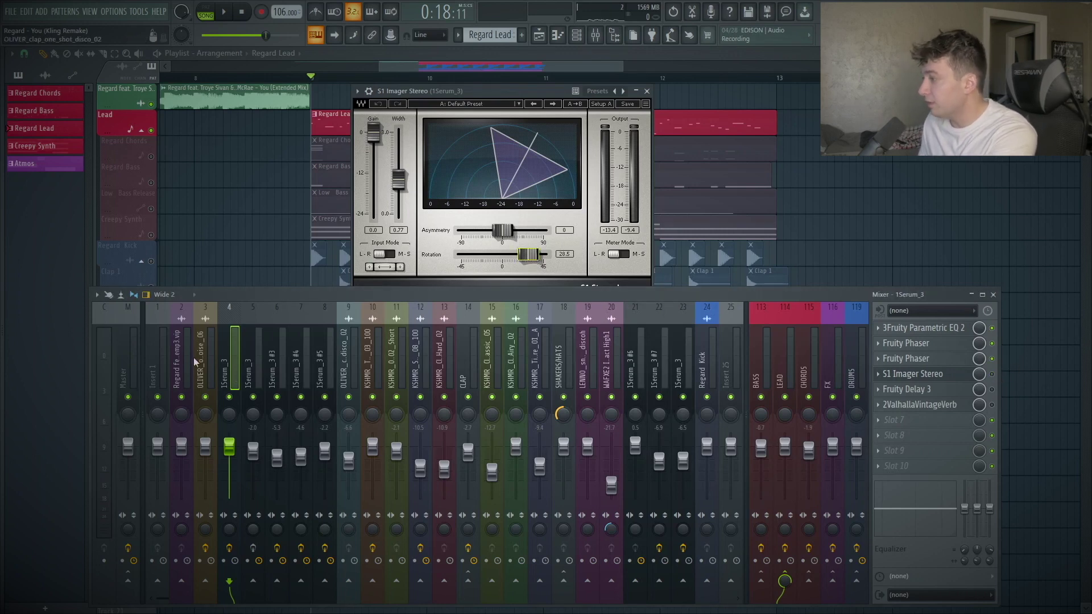
pyautogui.moveTo(224, 415); pyautogui.dragTo(230, 416)
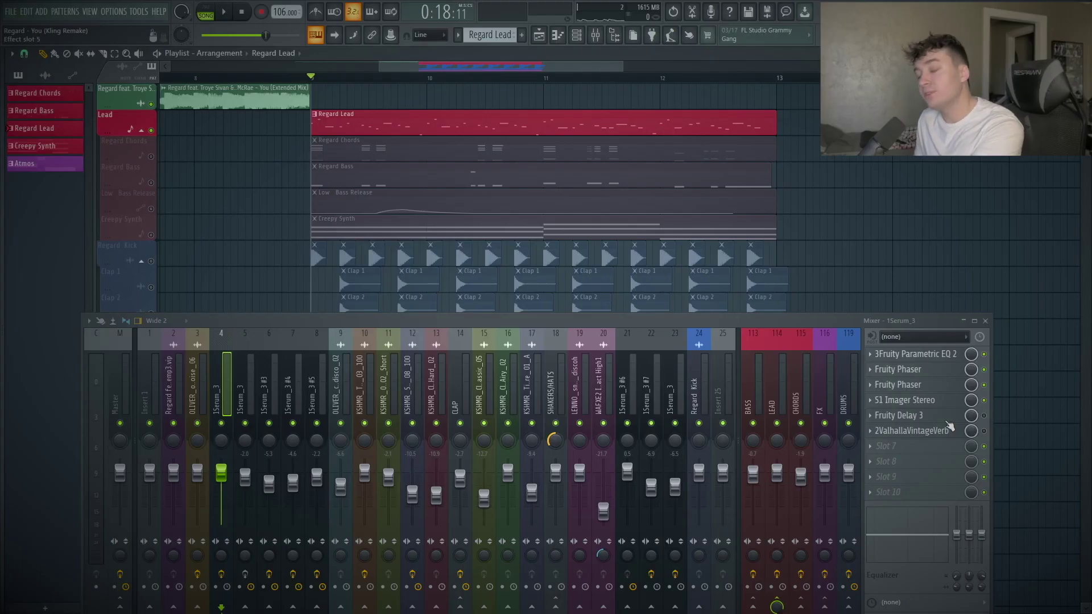
# Check the lead insert's Fruity Delay 3 and ValhallaVintageVerb while the song plays.
pyautogui.click(947, 421)
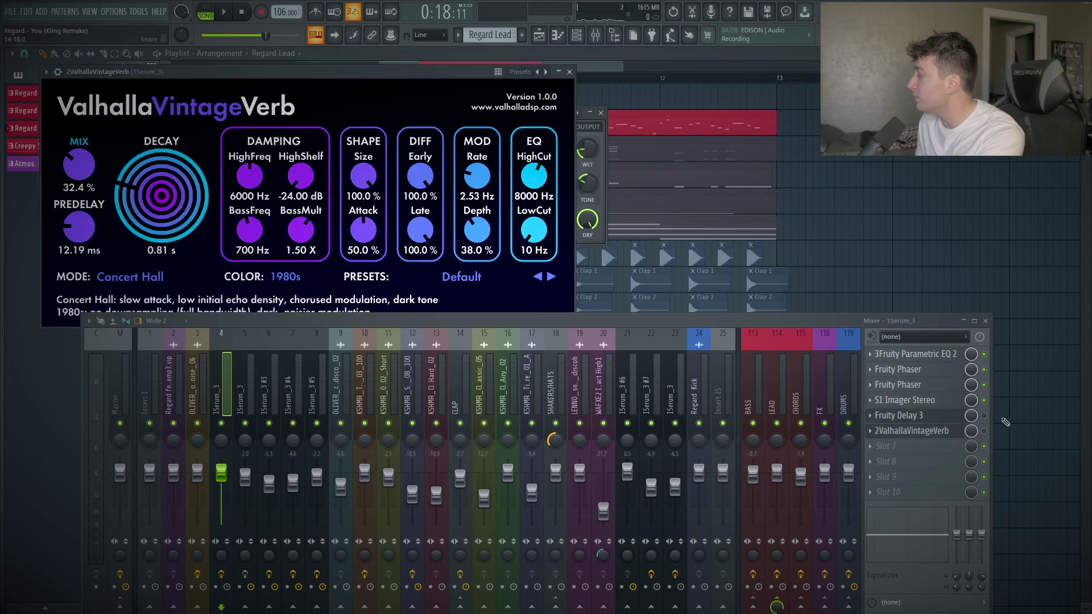
pyautogui.click(958, 435)
pyautogui.press('space')
pyautogui.moveTo(290, 76); pyautogui.dragTo(622, 182)
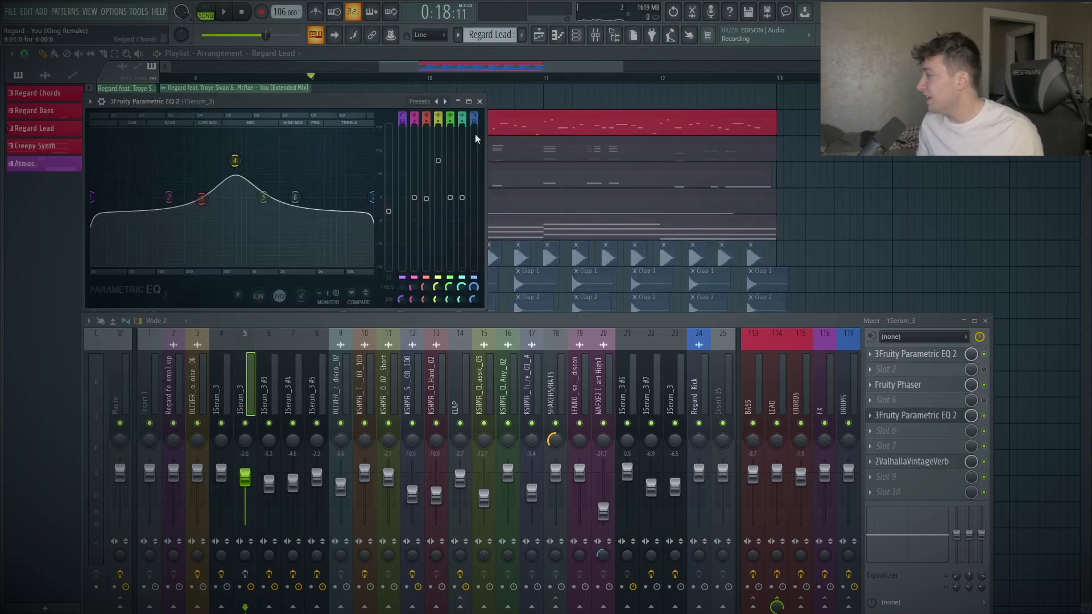
# Inspect the LEAD bus EQ and Kickstart, then close them and the mixer and play.
pyautogui.click(480, 101)
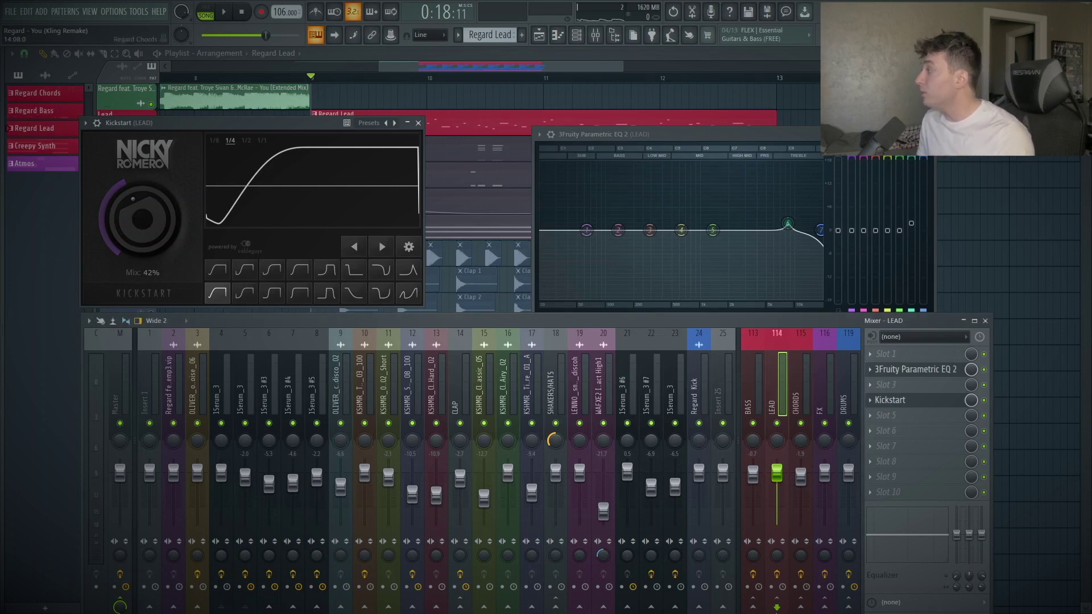
pyautogui.click(929, 134)
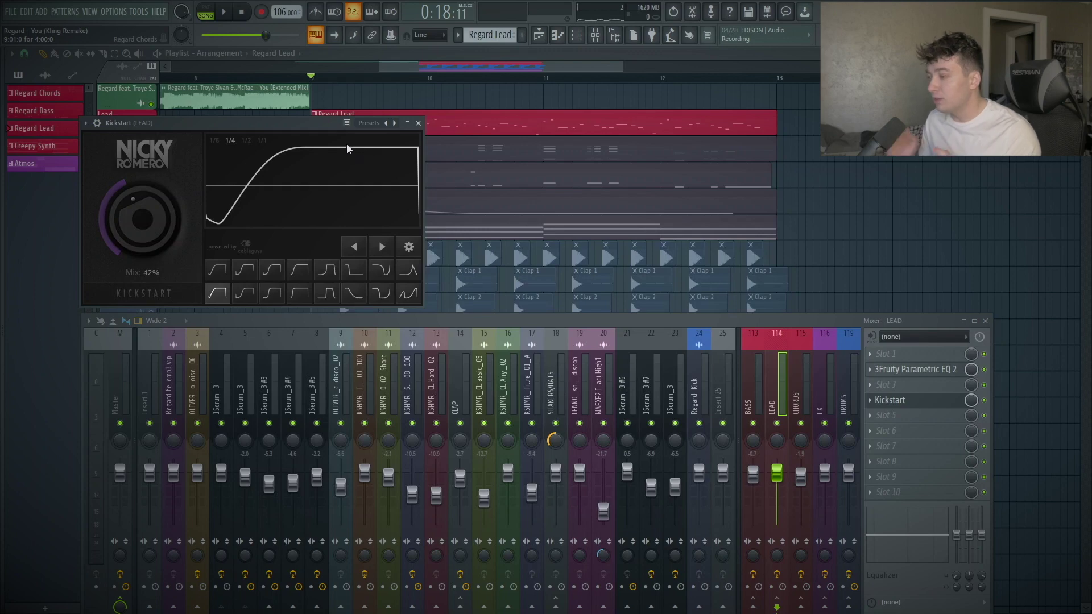
pyautogui.moveTo(330, 122); pyautogui.dragTo(721, 85)
pyautogui.click(814, 89)
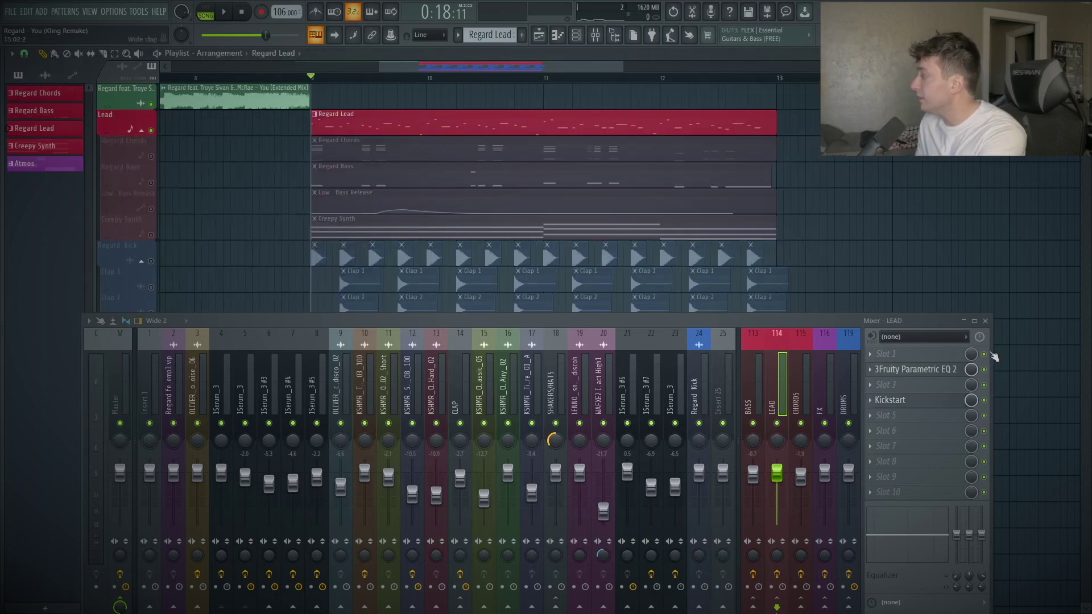
pyautogui.click(987, 322)
pyautogui.press('space')
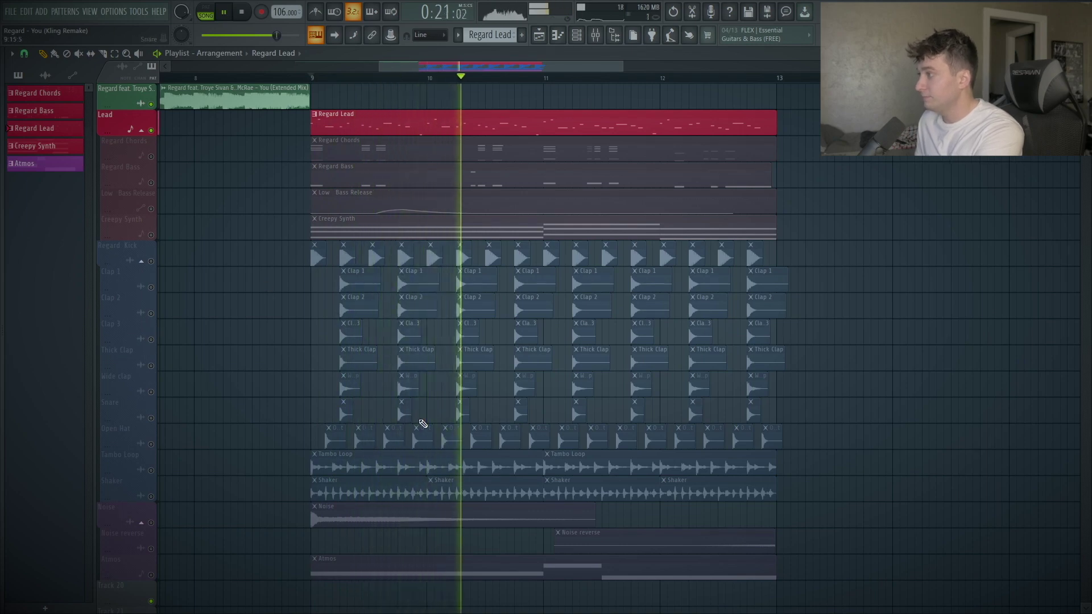
# Open the Whip Chords Serum patch from the Regard Chords pattern and view its FX rack.
pyautogui.press('space')
pyautogui.click(124, 142)
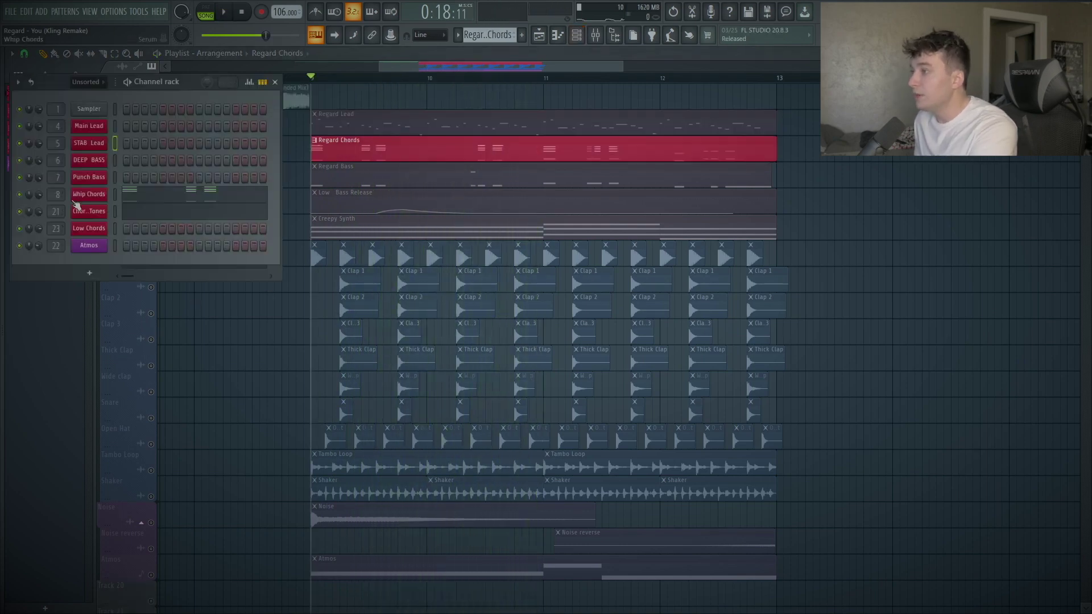
pyautogui.click(104, 197)
pyautogui.moveTo(165, 89); pyautogui.dragTo(289, 90)
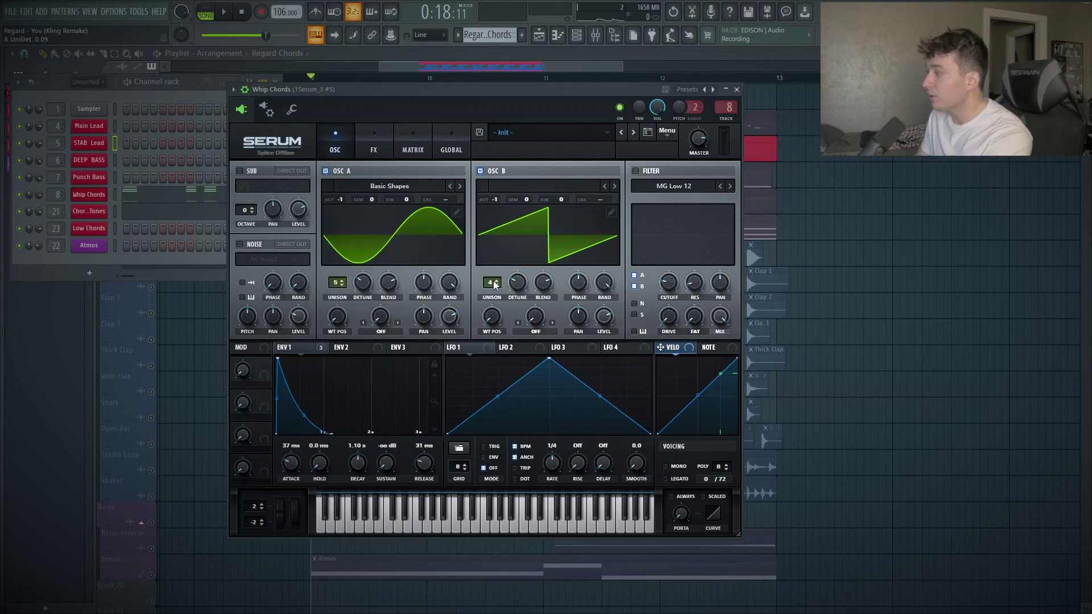
pyautogui.click(368, 140)
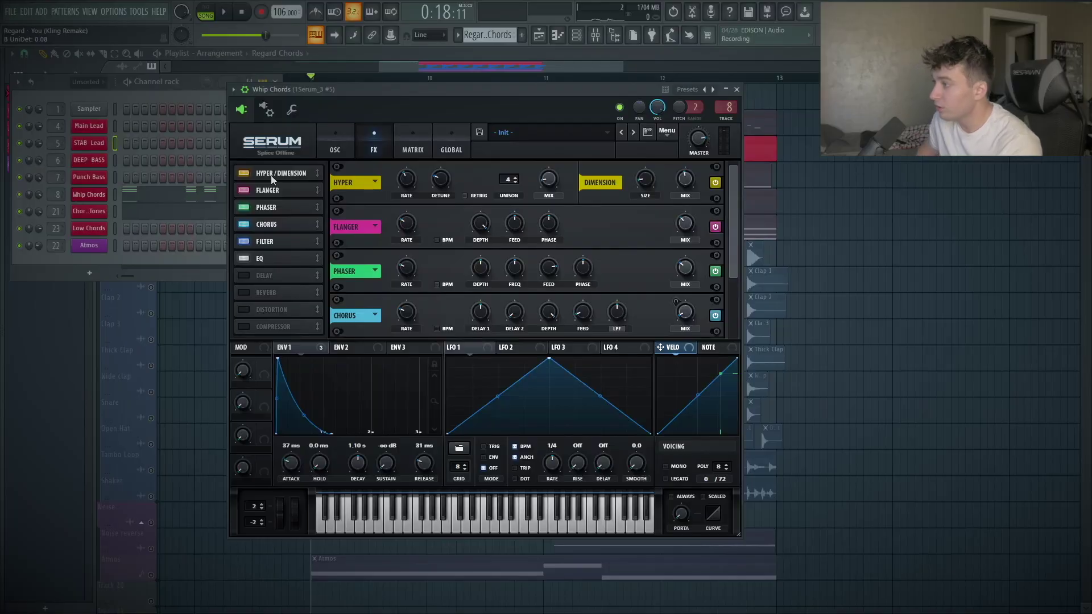
# Scroll the Whip Chords FX rack and bypass one of ENV 1's modulation destinations.
pyautogui.scroll(-1, 272, 193)
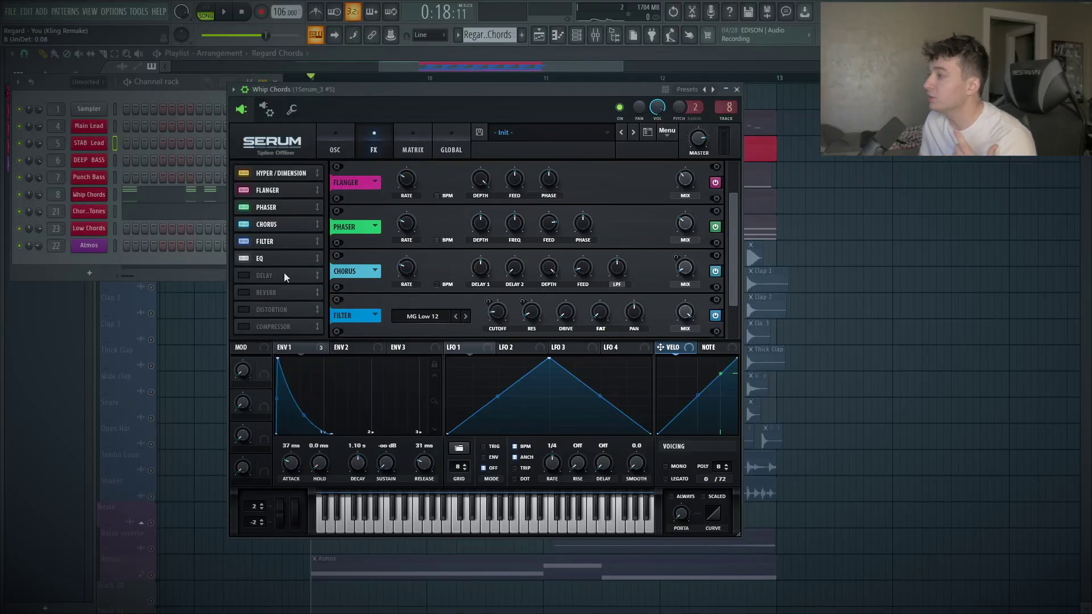
pyautogui.scroll(-1, 277, 256)
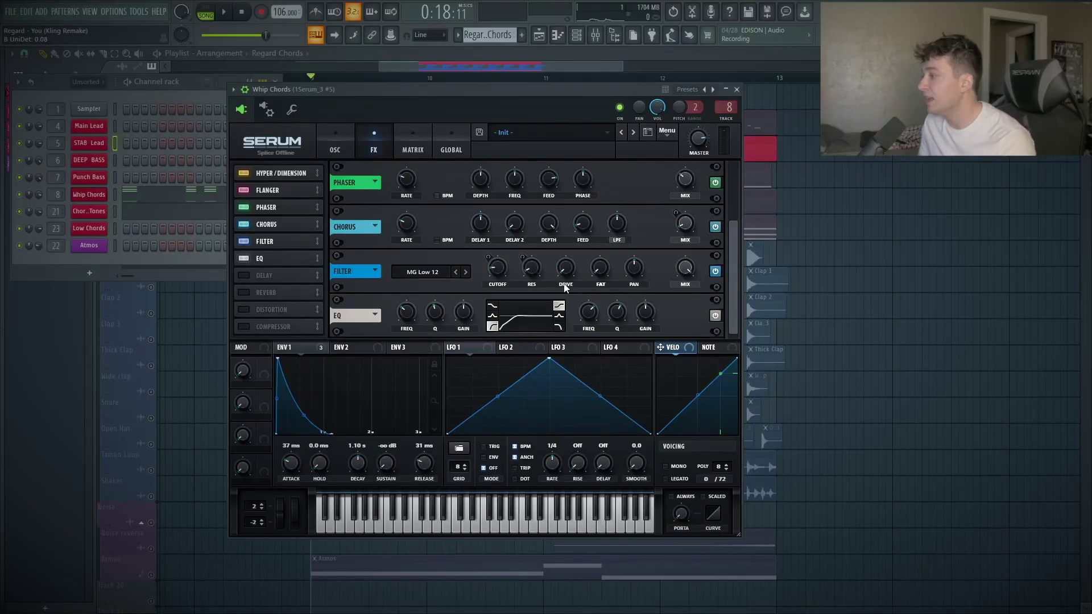
pyautogui.click(336, 144)
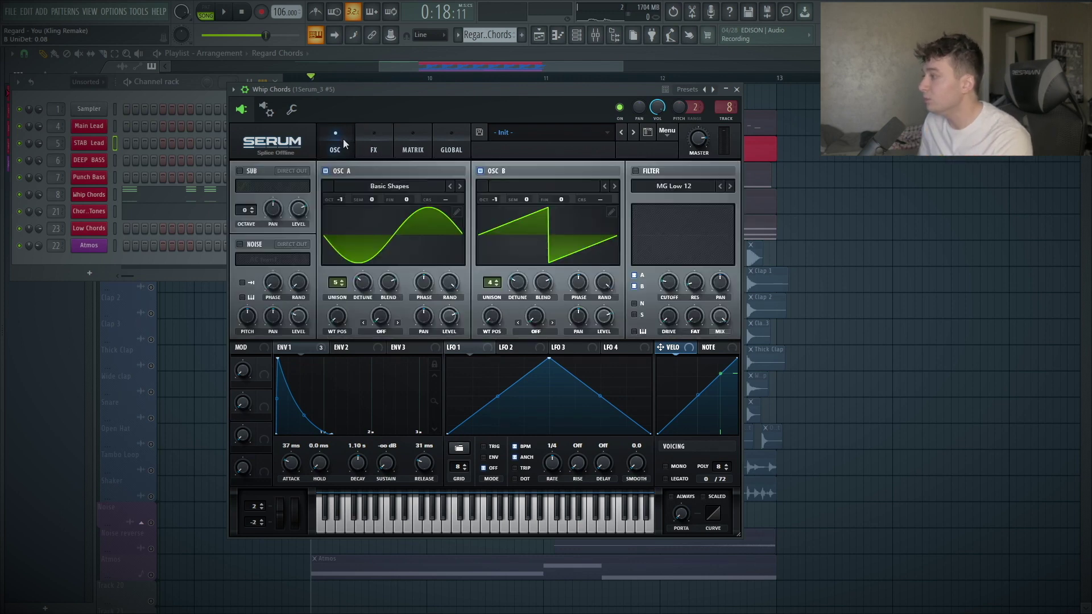
pyautogui.click(371, 149)
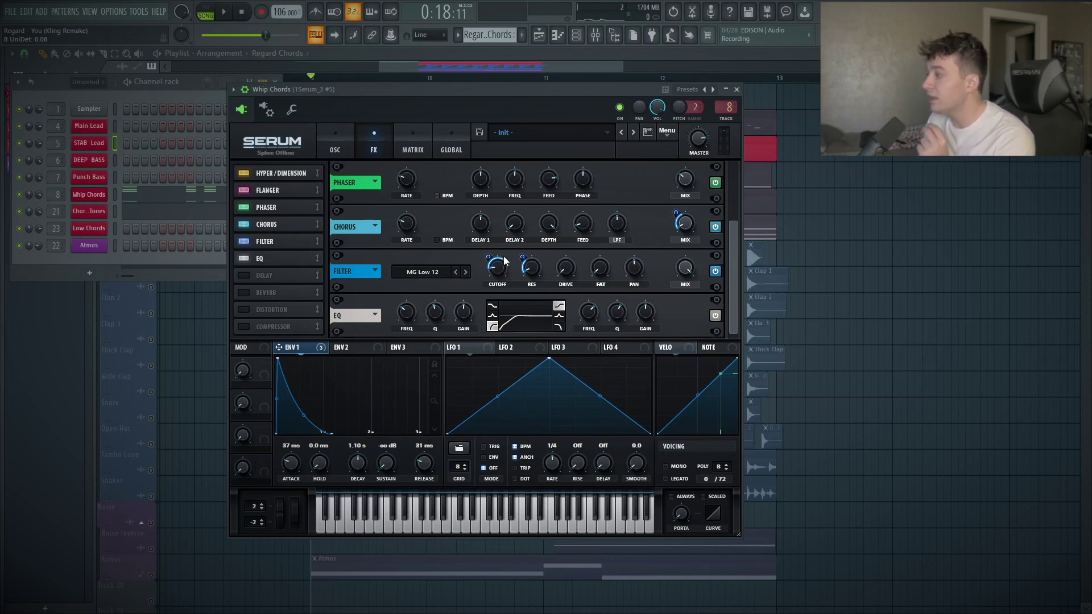
pyautogui.rightClick(298, 345)
pyautogui.click(343, 397)
pyautogui.press('space')
pyautogui.press('space')
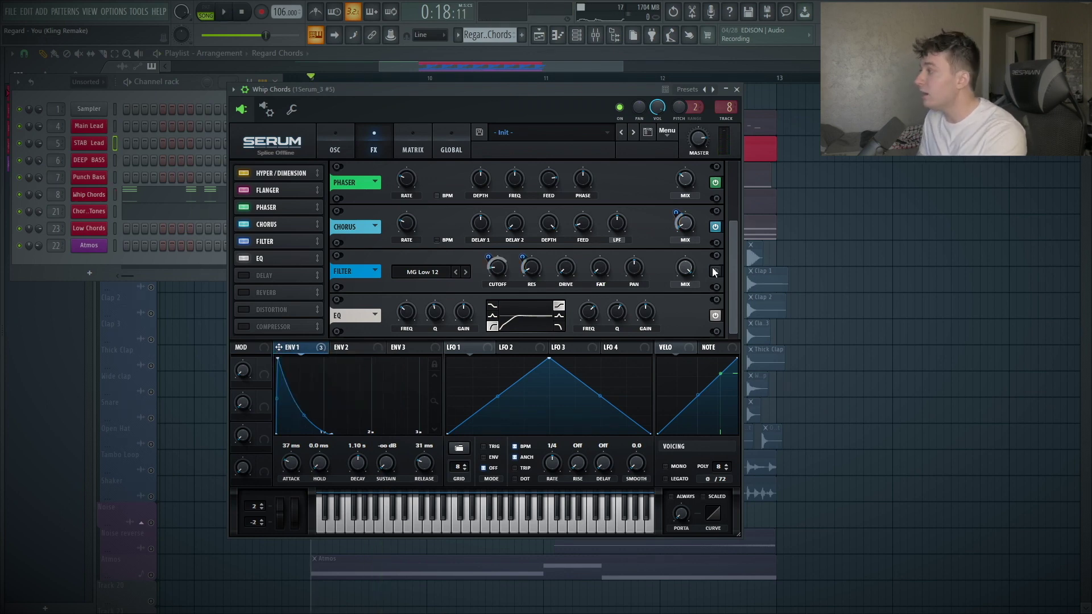
# Enable the MG Low 12 effects filter and reactivate all ENV 1 destinations, then play.
pyautogui.click(714, 271)
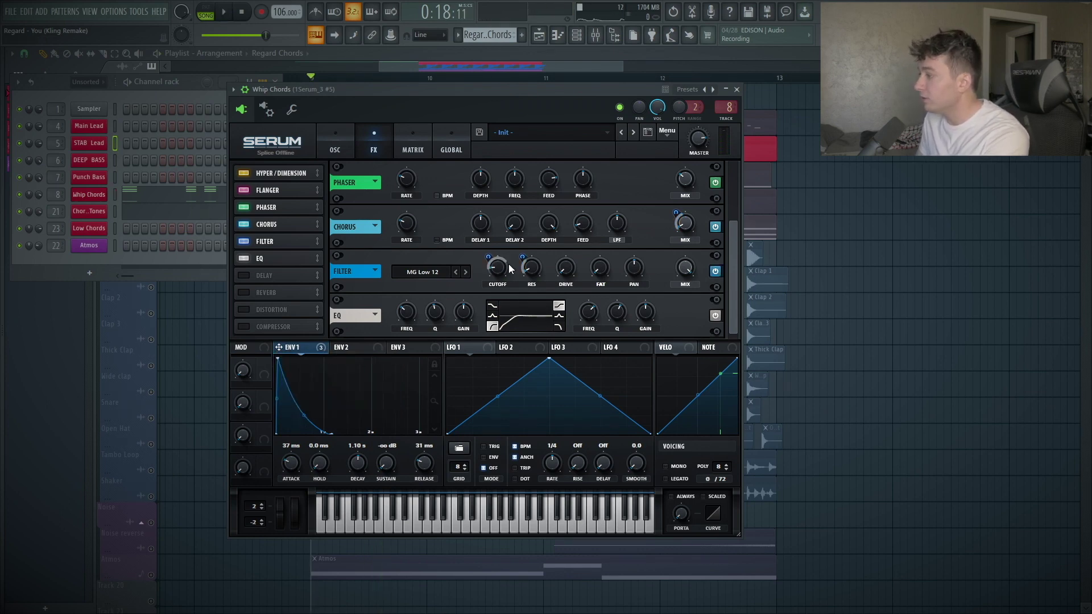
pyautogui.rightClick(330, 349)
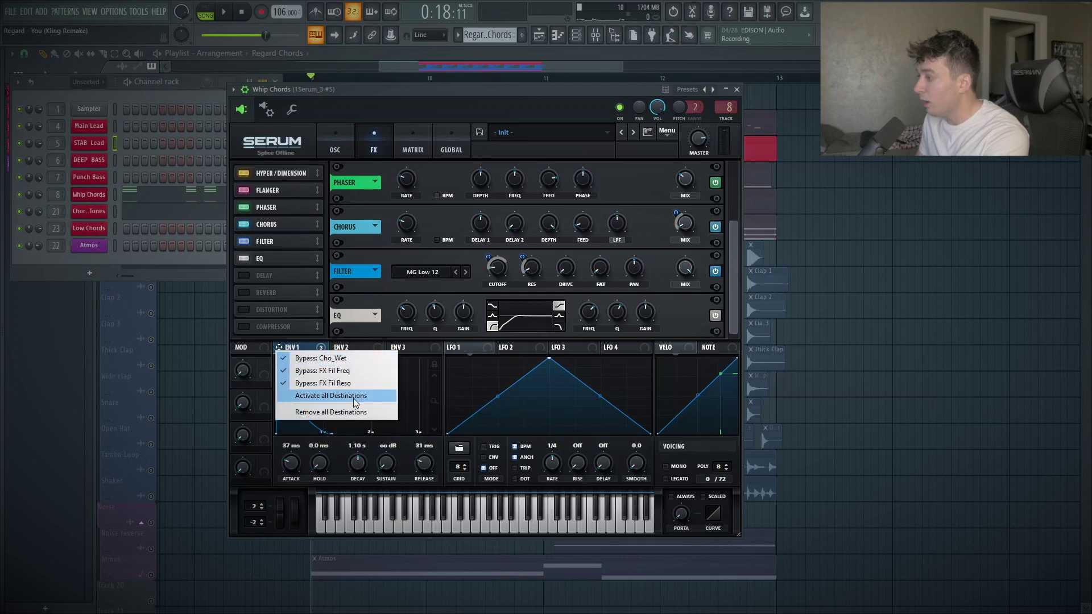
pyautogui.click(353, 398)
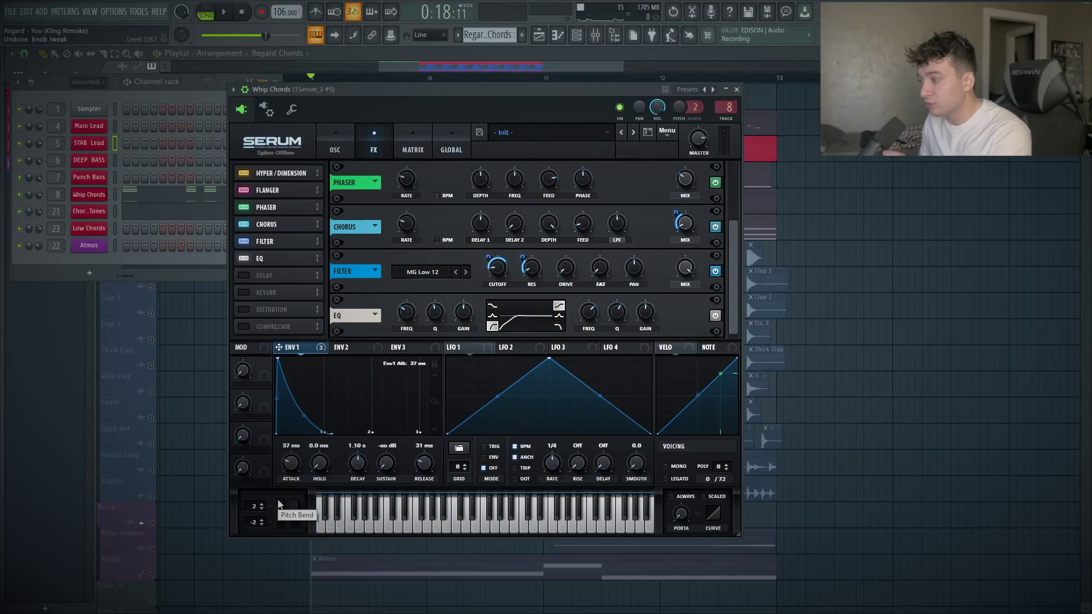
pyautogui.press('space')
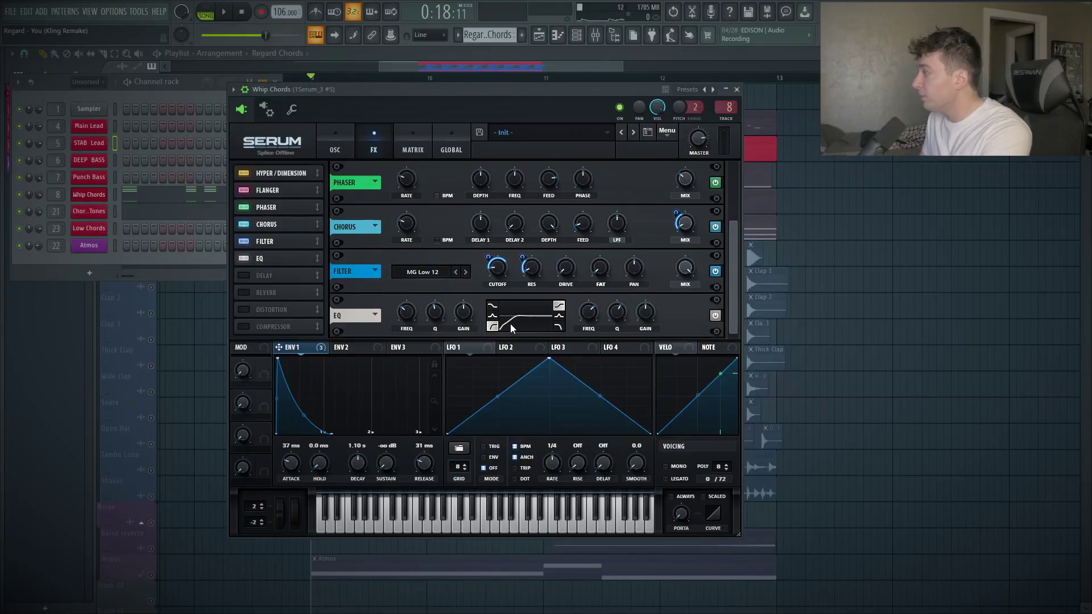
# Inspect the Whip Chords insert's Parametric EQ 2 and CHORDS bus reverb, then close the mixer and plugins.
pyautogui.doubleClick(729, 108)
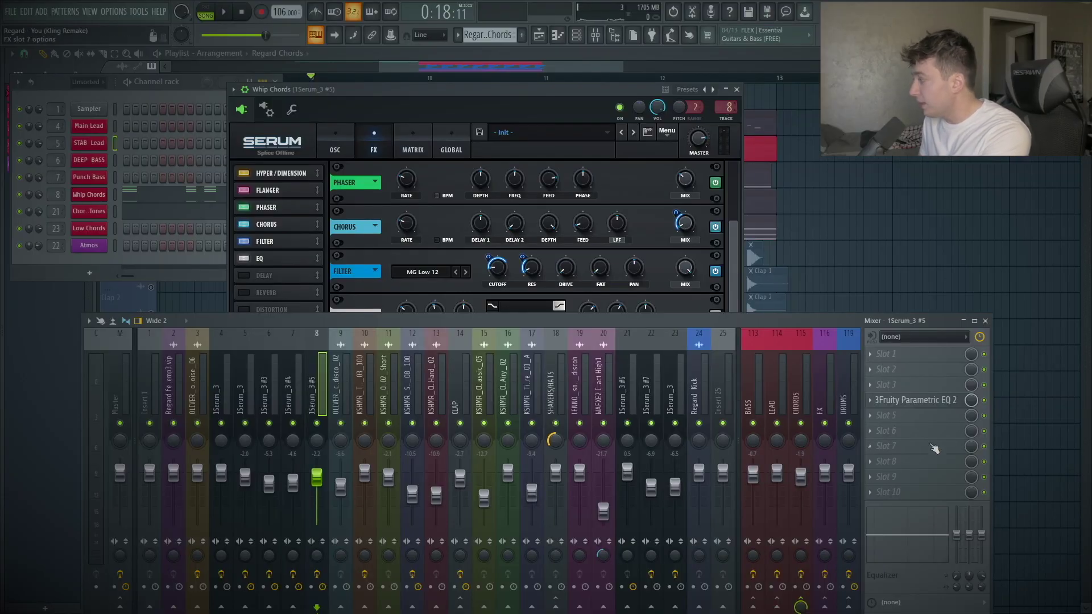
pyautogui.click(916, 401)
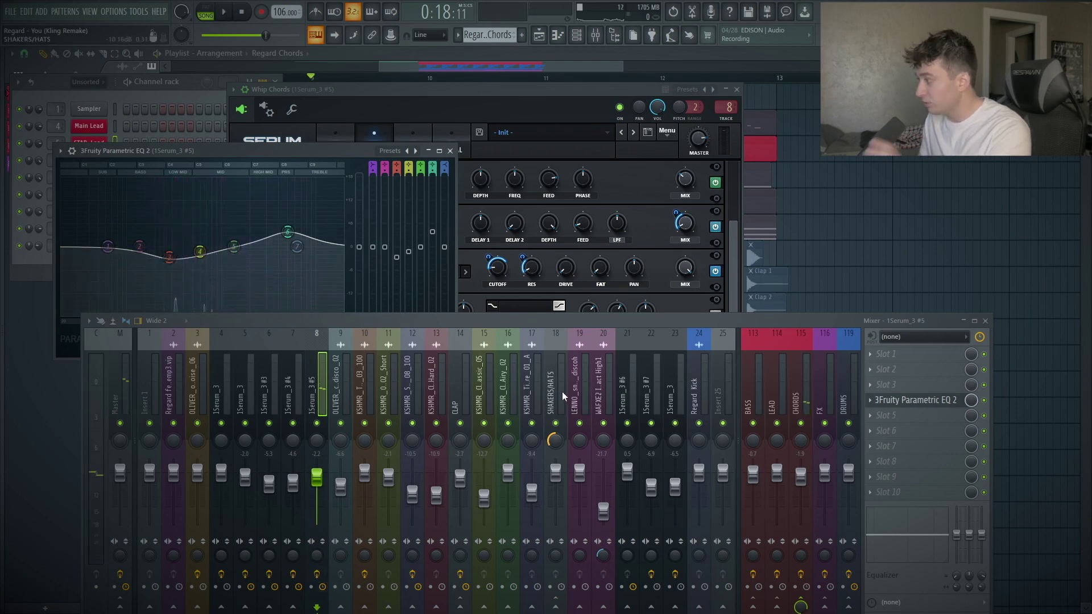
pyautogui.click(802, 394)
pyautogui.click(926, 452)
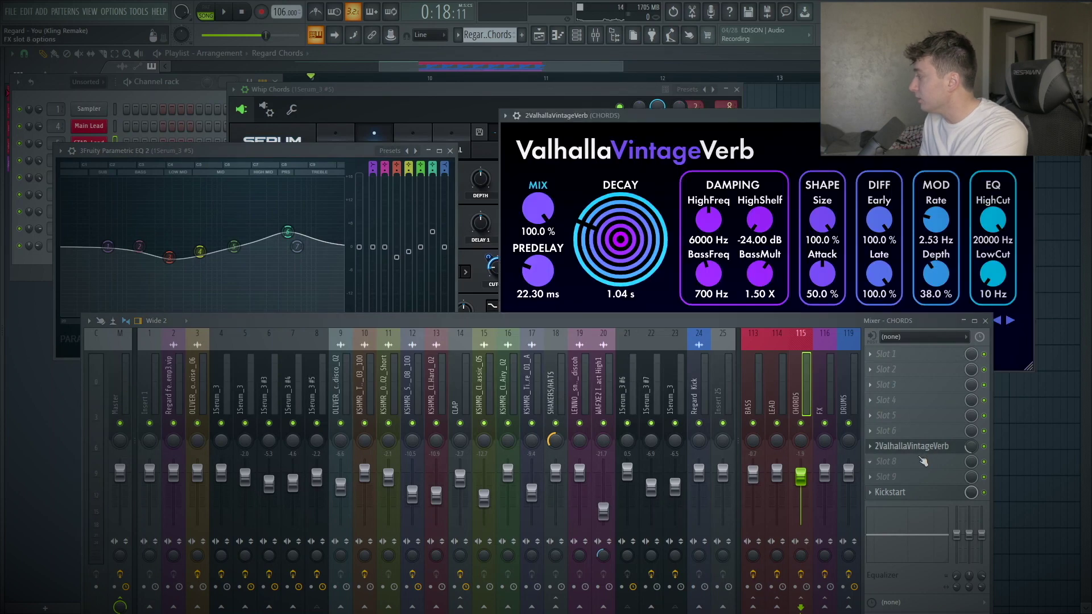
pyautogui.click(985, 321)
pyautogui.press('Escape')
pyautogui.press('Escape')
pyautogui.press('Escape')
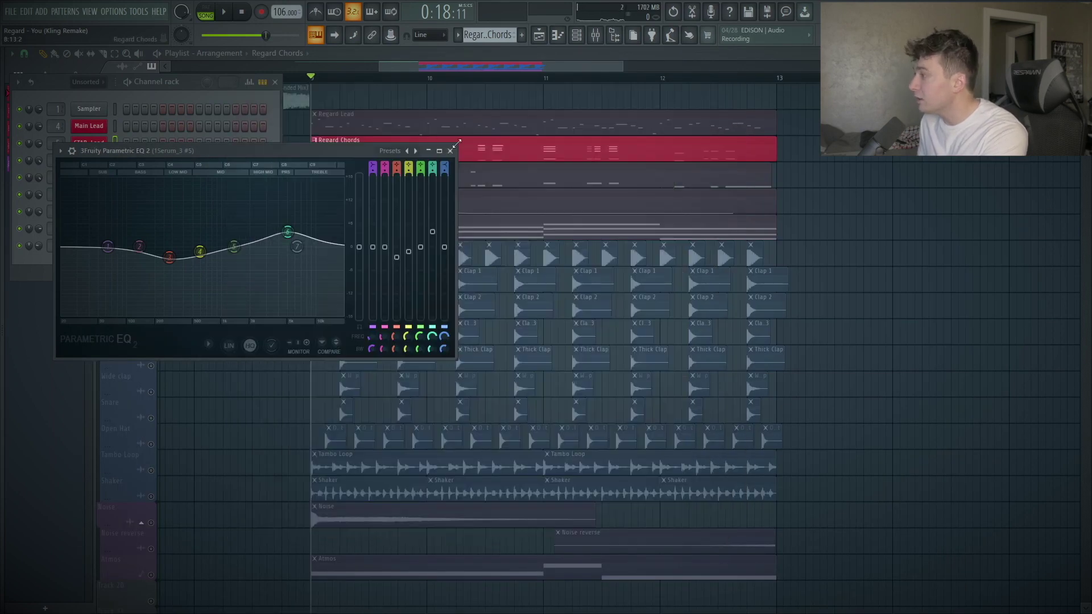
# Preview a chord note in the Chord Tones piano roll.
pyautogui.click(128, 218)
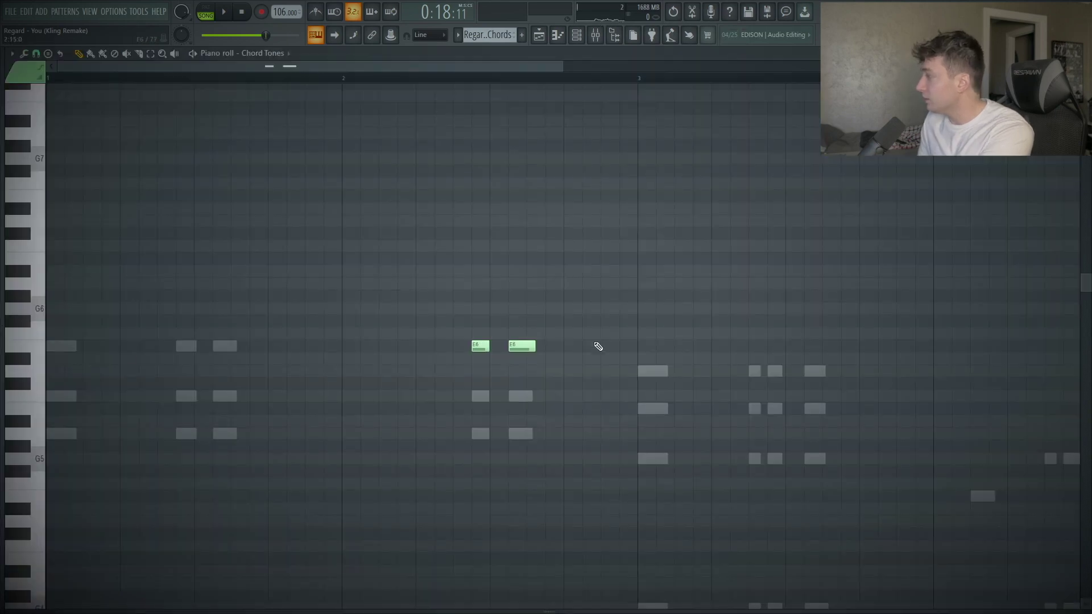
pyautogui.click(41, 348)
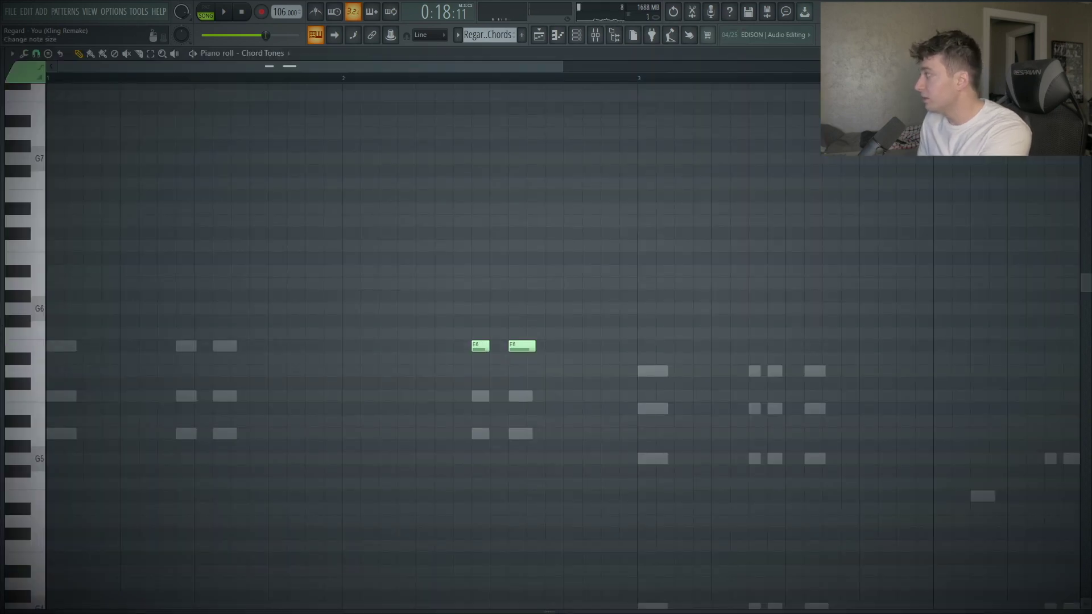
pyautogui.press('Escape')
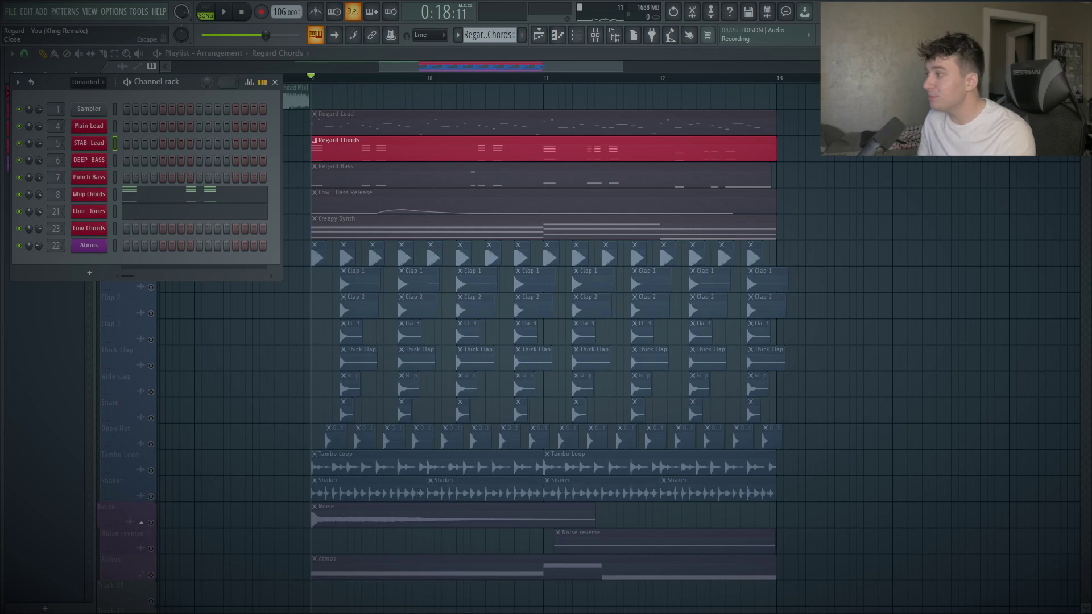
# Play the soloed chords from bar 10.5, then unsolo Regard Chords and start at bar 9.75.
pyautogui.click(454, 80)
pyautogui.click(484, 79)
pyautogui.press('space')
pyautogui.press('space')
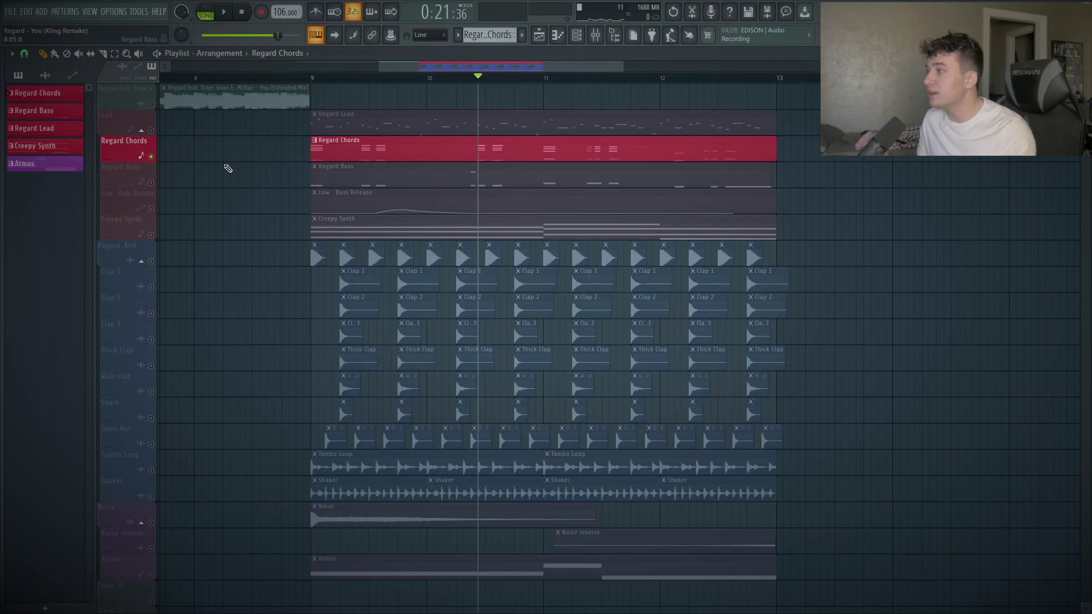
pyautogui.rightClick(150, 156)
pyautogui.click(399, 78)
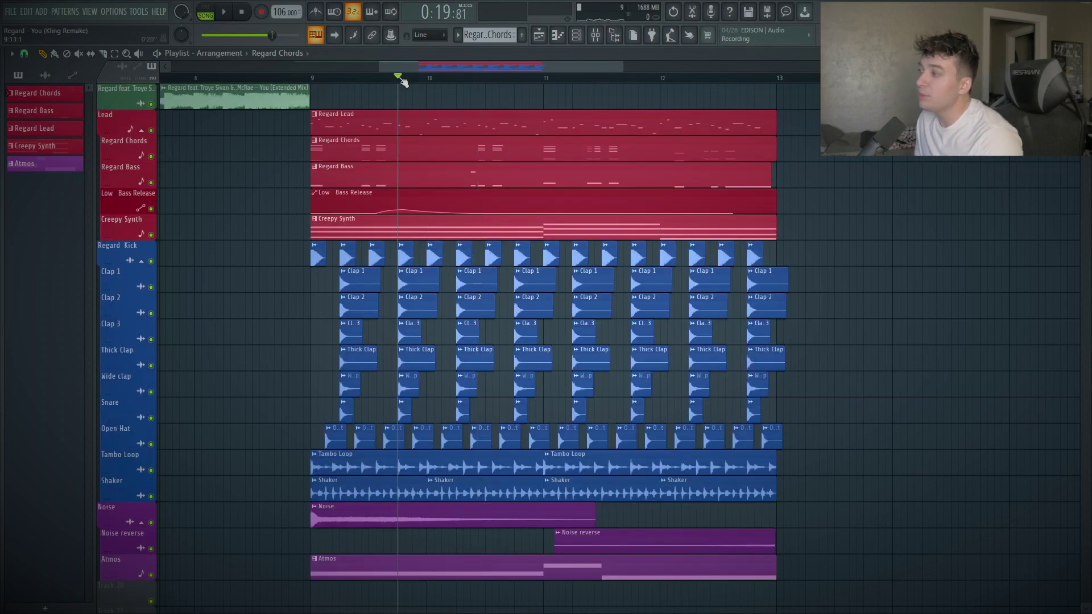
# Play the full arrangement and view the Chord Tones Serum patch's FX page.
pyautogui.press('space')
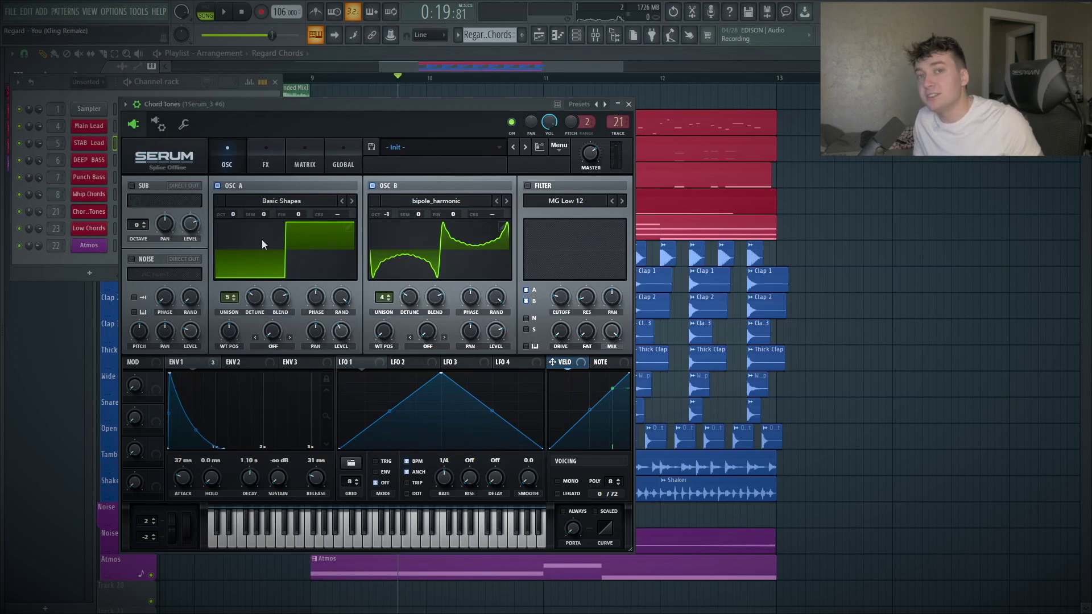
pyautogui.click(272, 164)
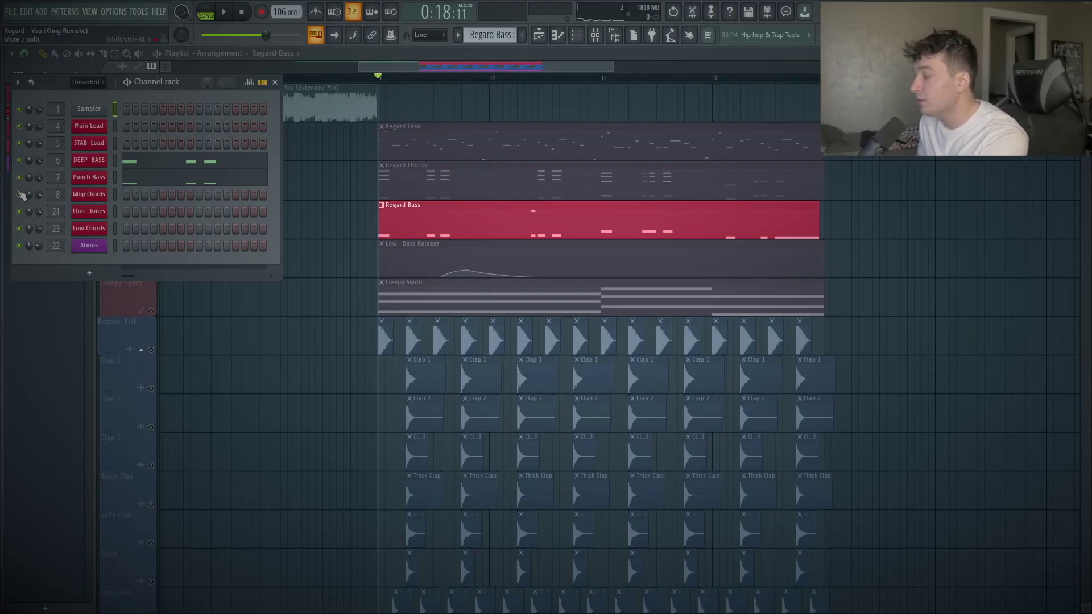
# Play and then stop the bass section to audition it.
pyautogui.press('space')
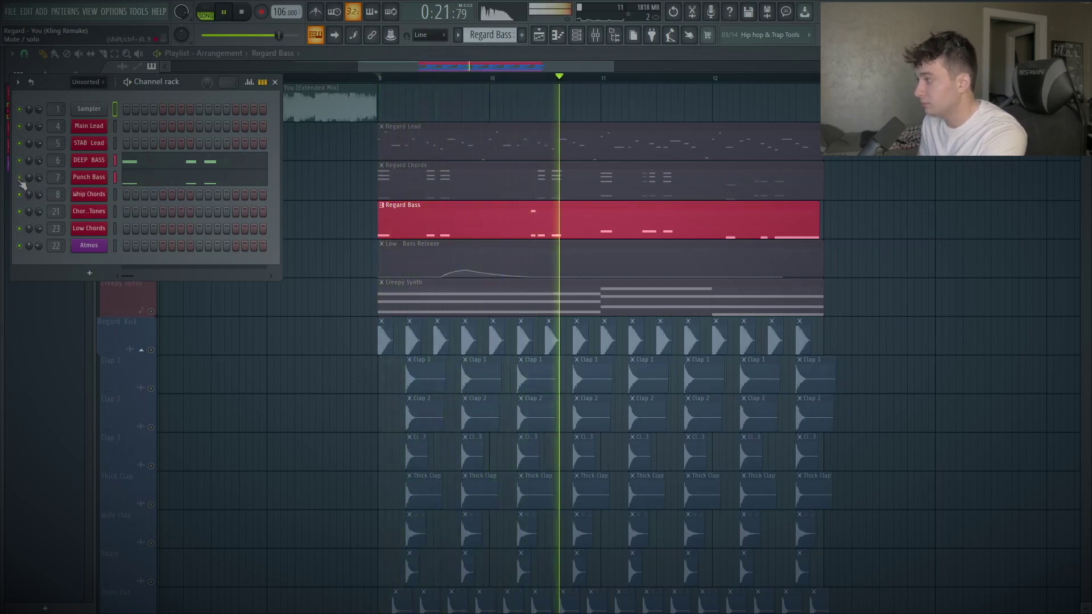
pyautogui.press('space')
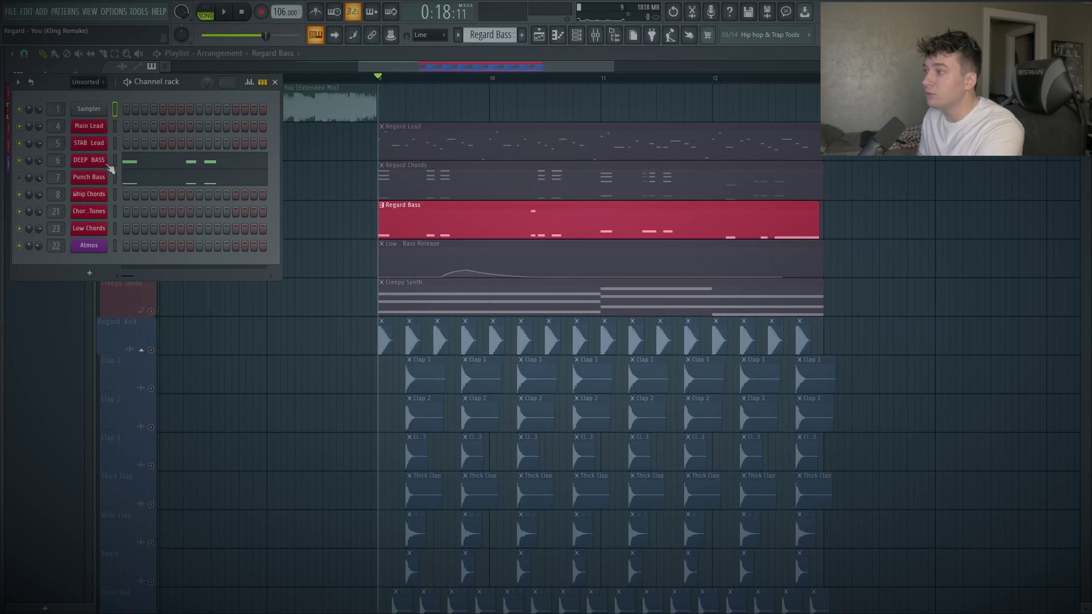
pyautogui.click(80, 162)
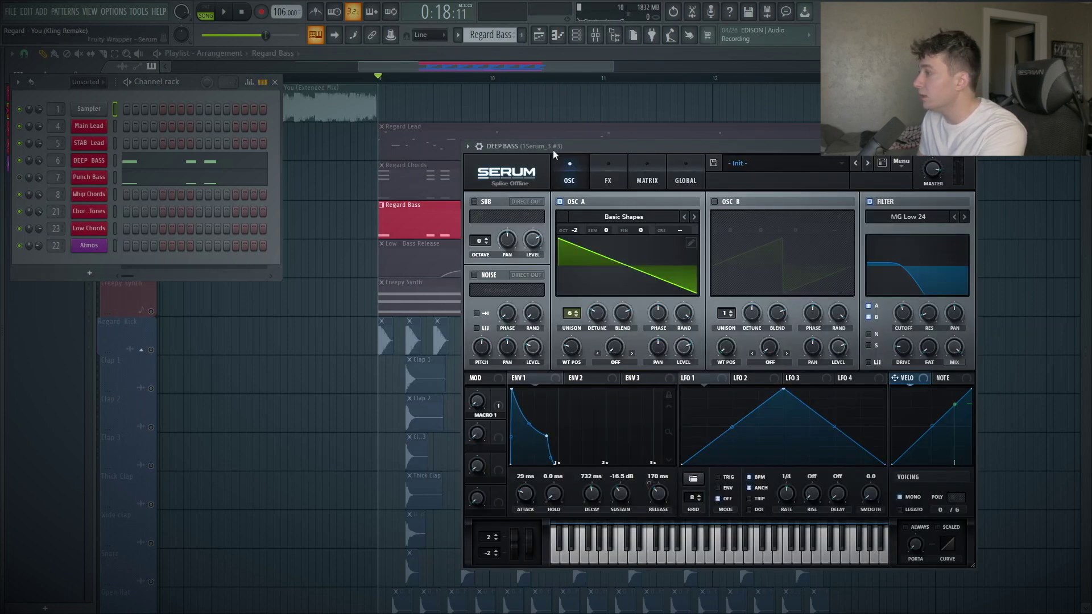
pyautogui.moveTo(554, 135); pyautogui.dragTo(442, 134)
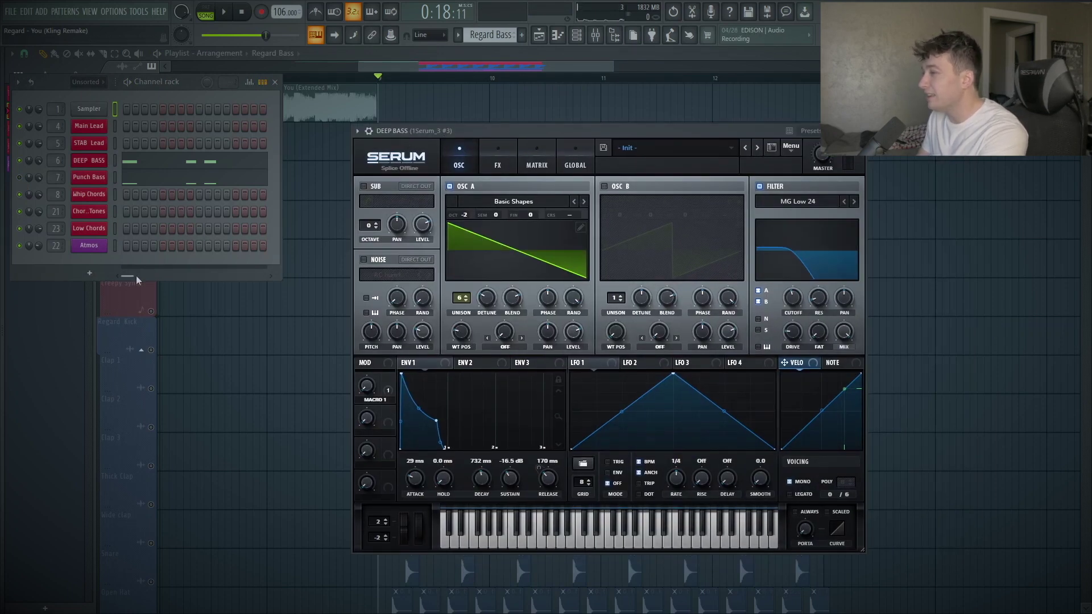
pyautogui.press('space')
pyautogui.press('space')
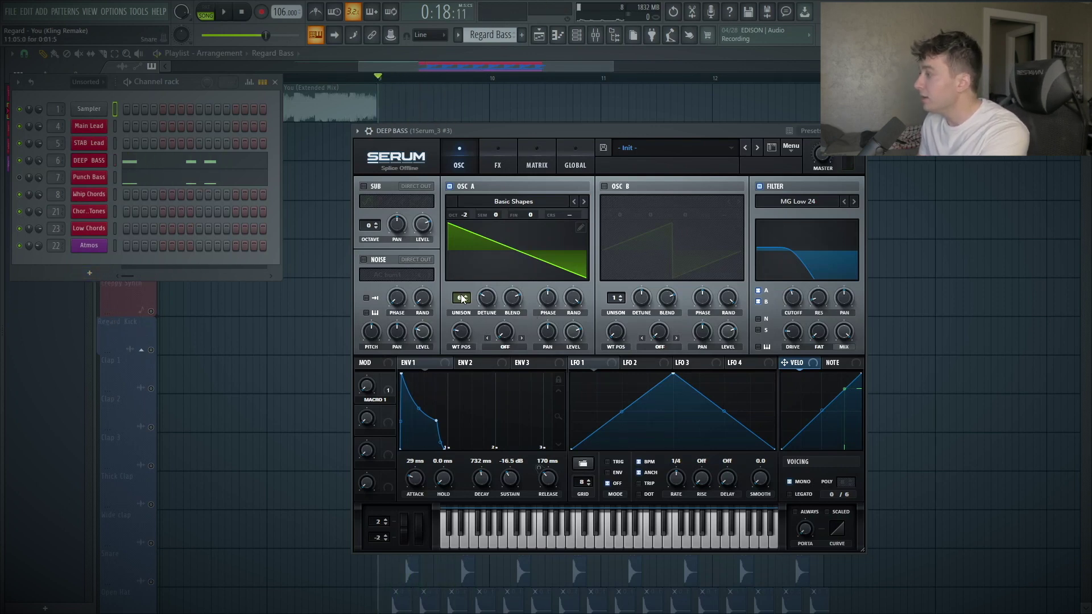
pyautogui.click(484, 298)
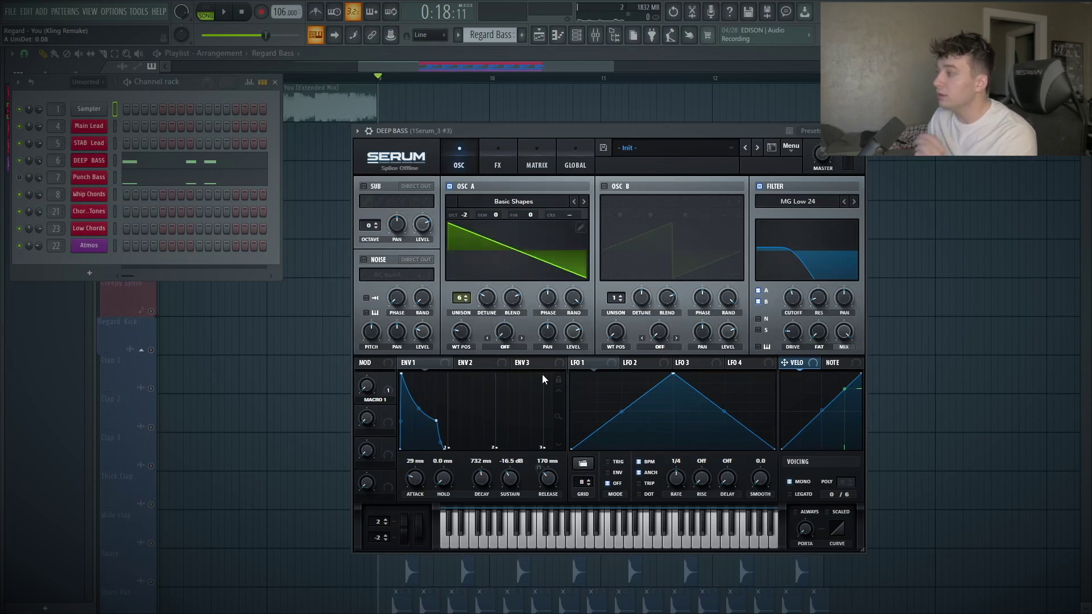
pyautogui.doubleClick(462, 300)
pyautogui.press('space')
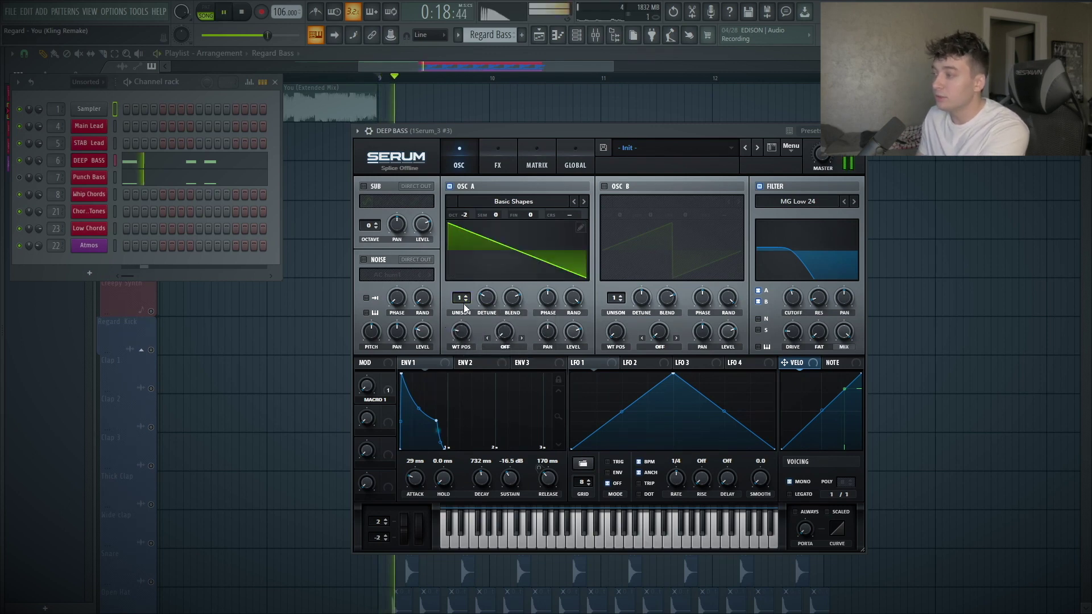
pyautogui.press('space')
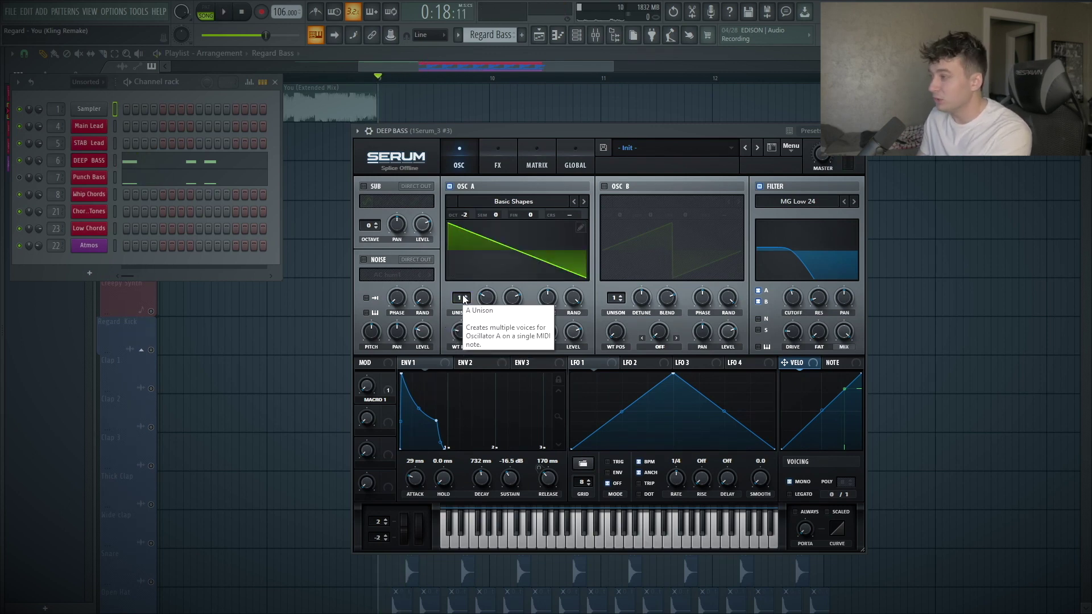
pyautogui.moveTo(463, 300); pyautogui.dragTo(466, 249)
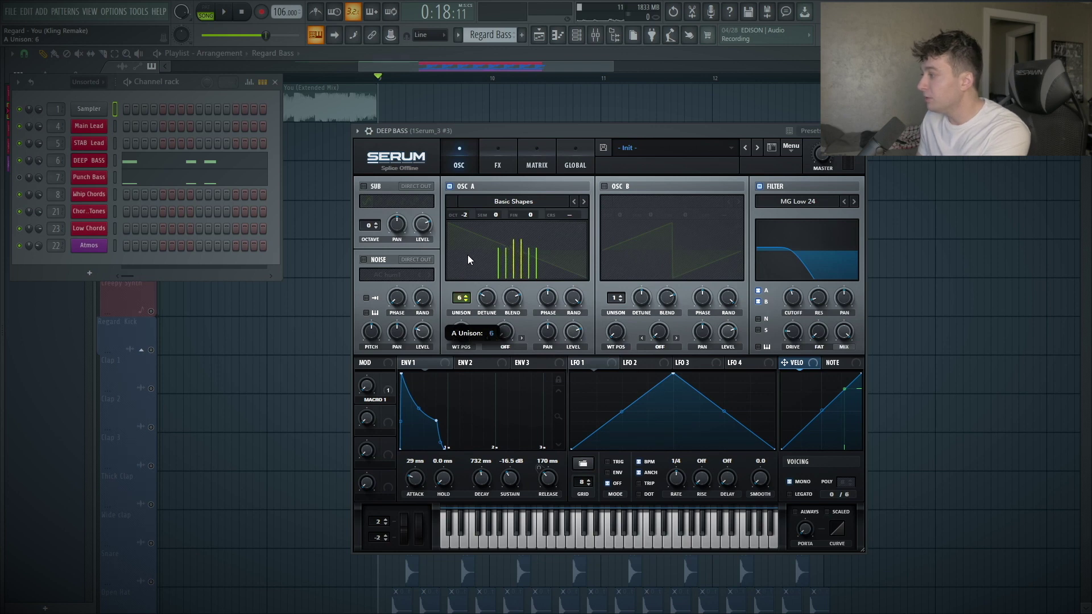
pyautogui.click(760, 186)
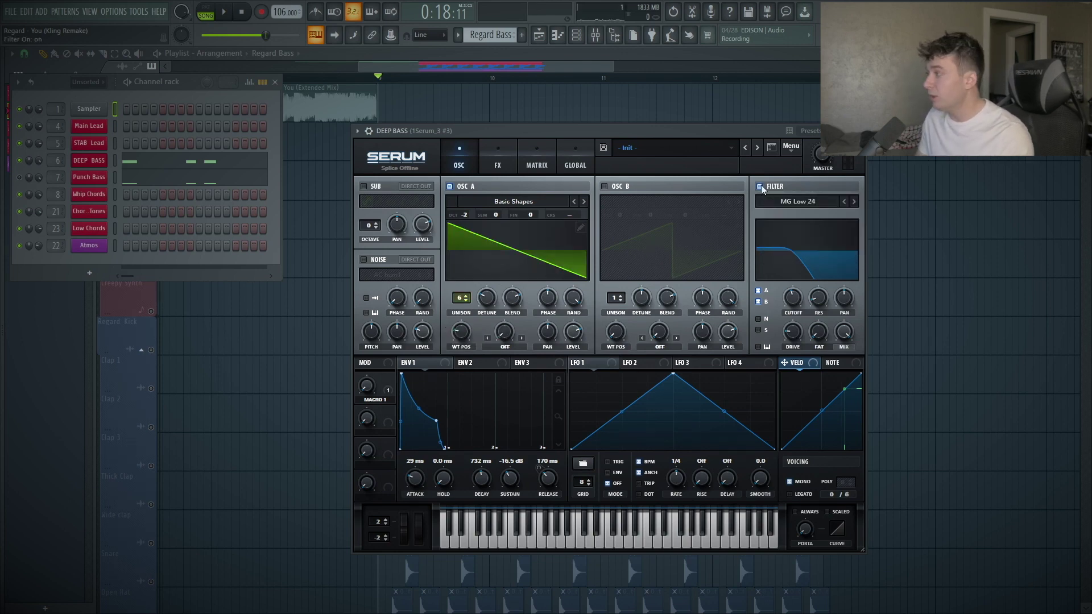
pyautogui.press('space')
pyautogui.click(760, 186)
pyautogui.press('space')
pyautogui.click(760, 187)
pyautogui.click(487, 162)
pyautogui.click(467, 163)
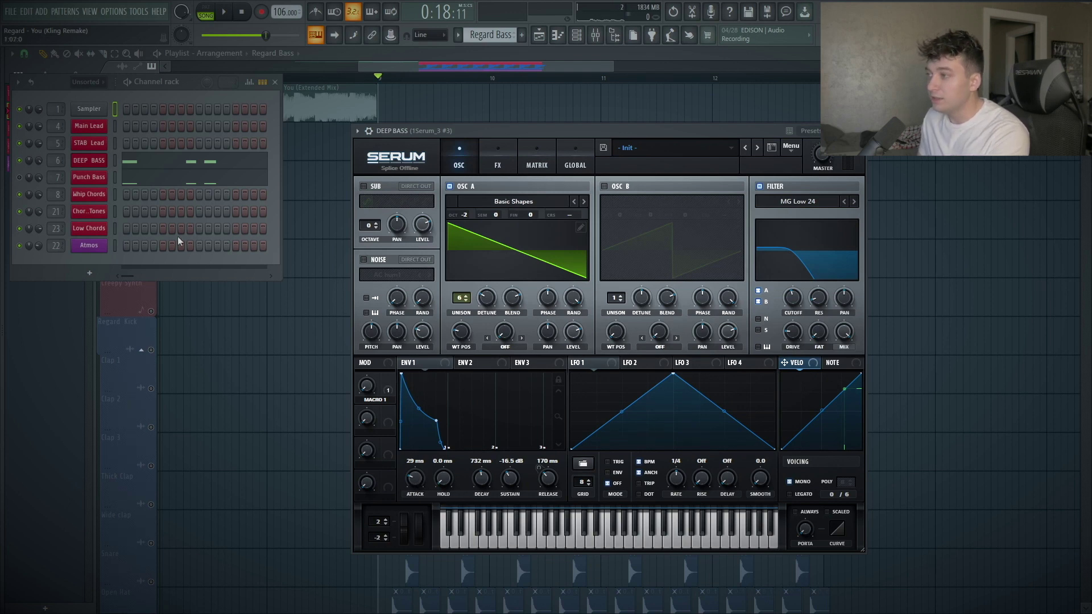
# Inspect the Youlean Mono Bass plugin on the DEEP BASS mixer track, then close it.
pyautogui.doubleClick(56, 160)
pyautogui.click(907, 402)
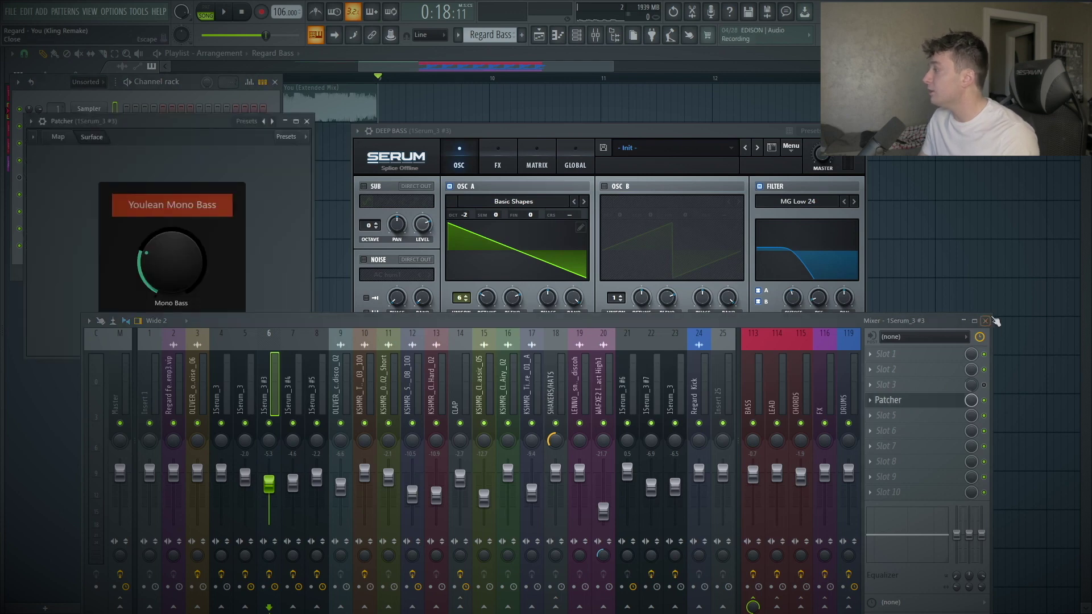
pyautogui.click(994, 322)
pyautogui.moveTo(148, 122); pyautogui.dragTo(472, 125)
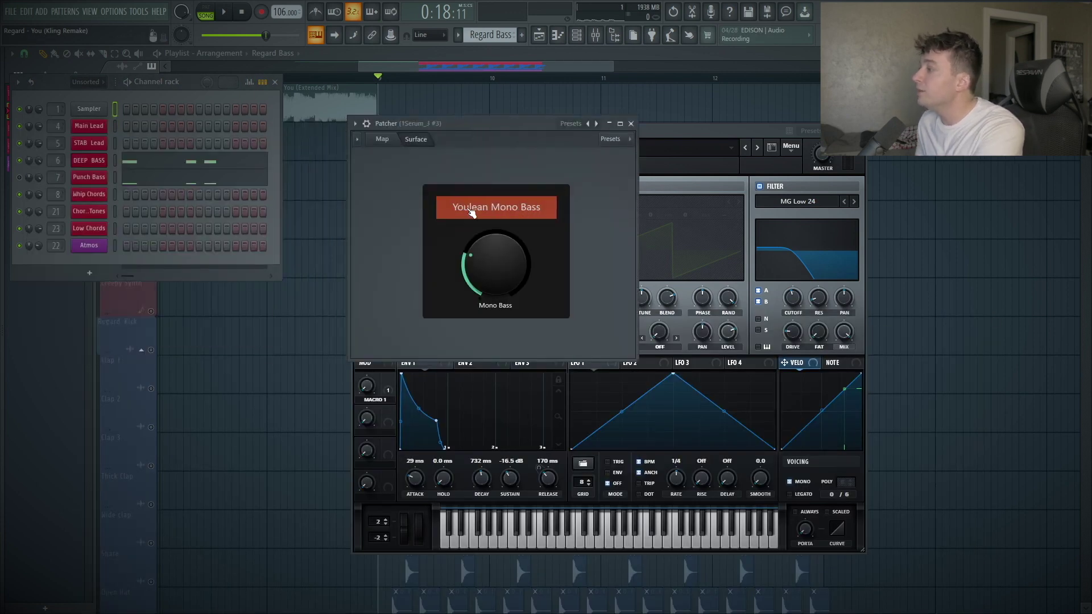
pyautogui.moveTo(498, 261)
pyautogui.mouseDown()
pyautogui.moveTo(498, 238)
pyautogui.moveTo(498, 263)
pyautogui.mouseUp()
pyautogui.click(570, 123)
pyautogui.press('Escape')
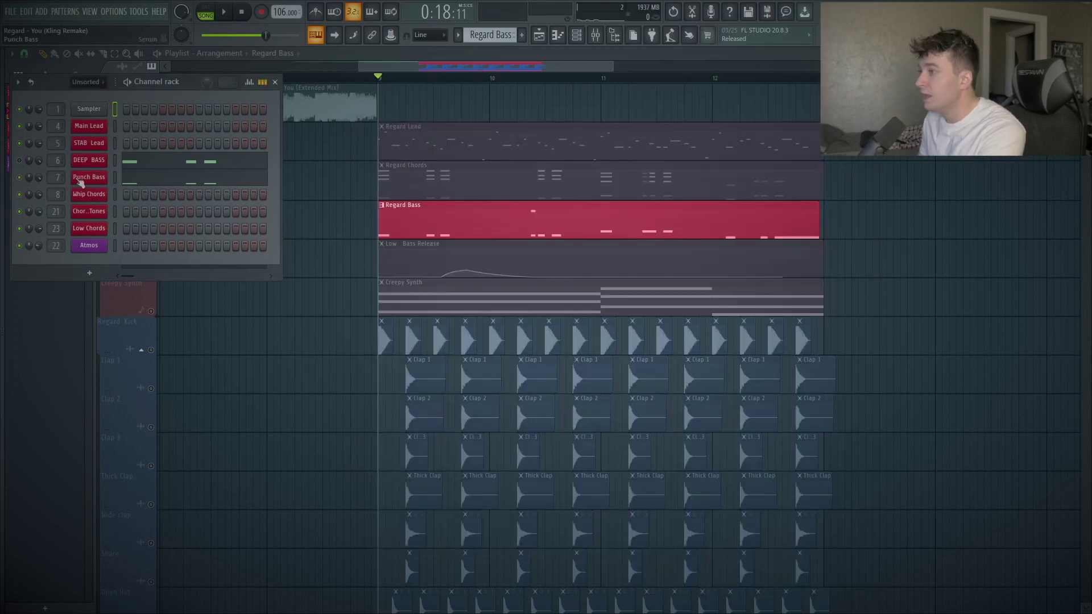
# Open the Punch Bass Serum patch and check oscillator A's unison detune and oscillator B's wavetables.
pyautogui.click(81, 180)
pyautogui.press('space')
pyautogui.press('space')
pyautogui.moveTo(318, 125); pyautogui.dragTo(353, 124)
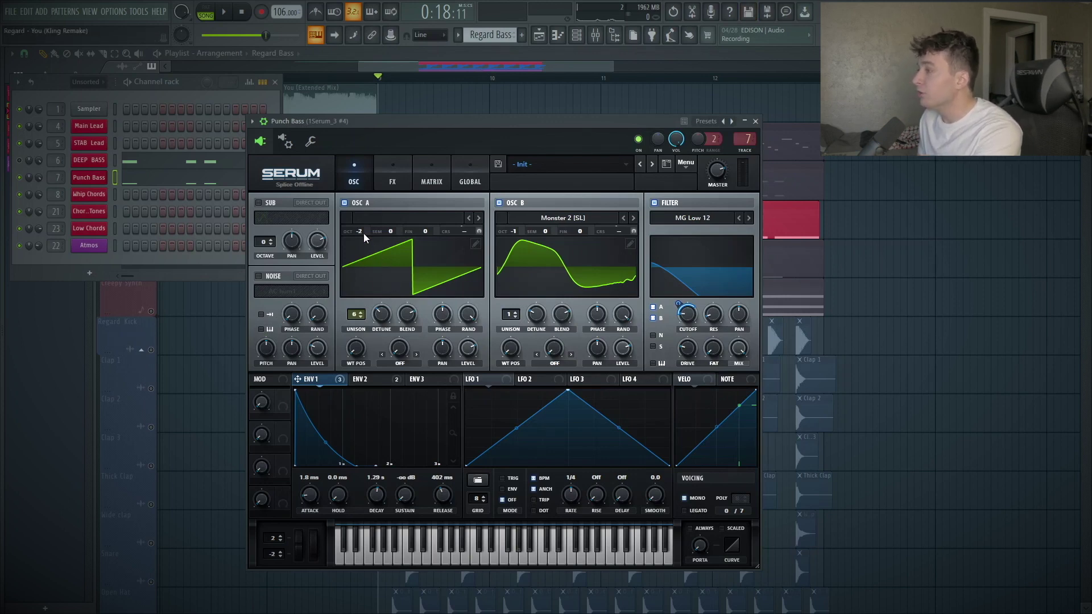
pyautogui.click(380, 315)
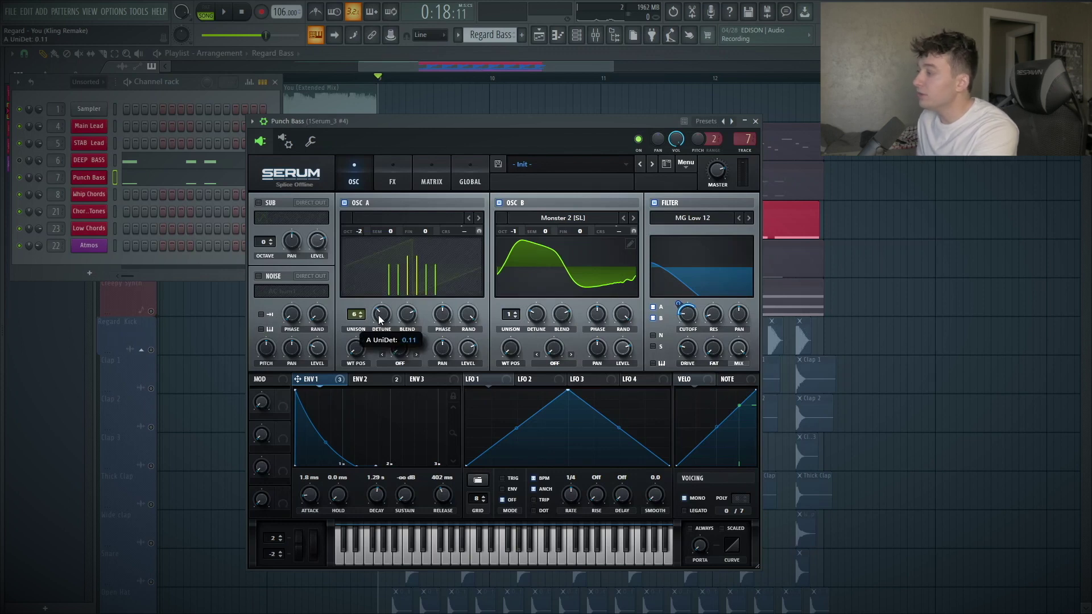
pyautogui.click(559, 218)
pyautogui.moveTo(598, 360)
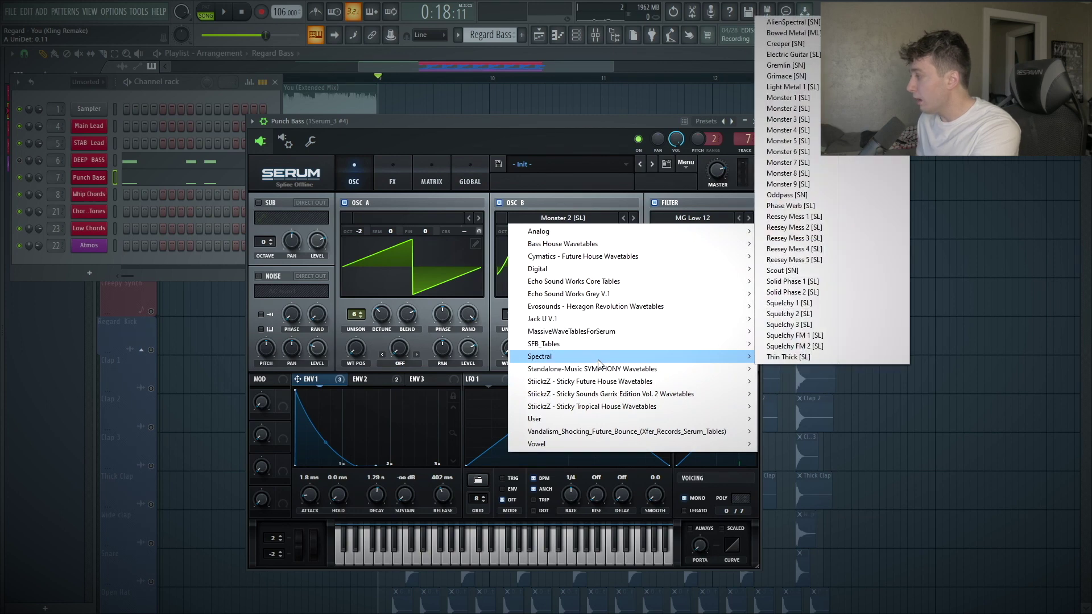
pyautogui.click(557, 122)
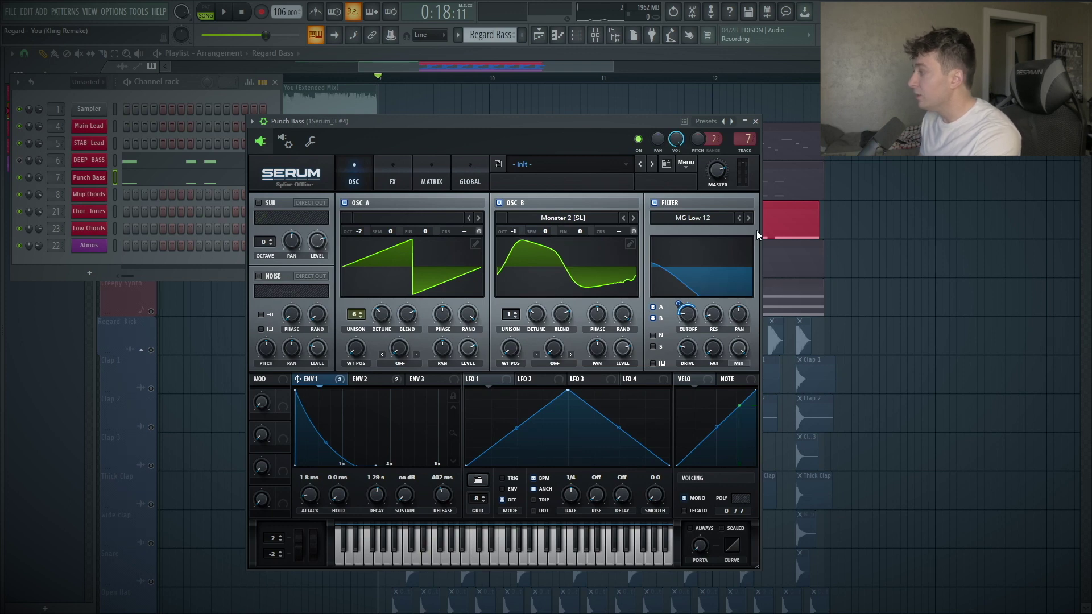
# Toggle the Punch Bass filter off and on during playback, then view its effects chain.
pyautogui.click(654, 203)
pyautogui.press('space')
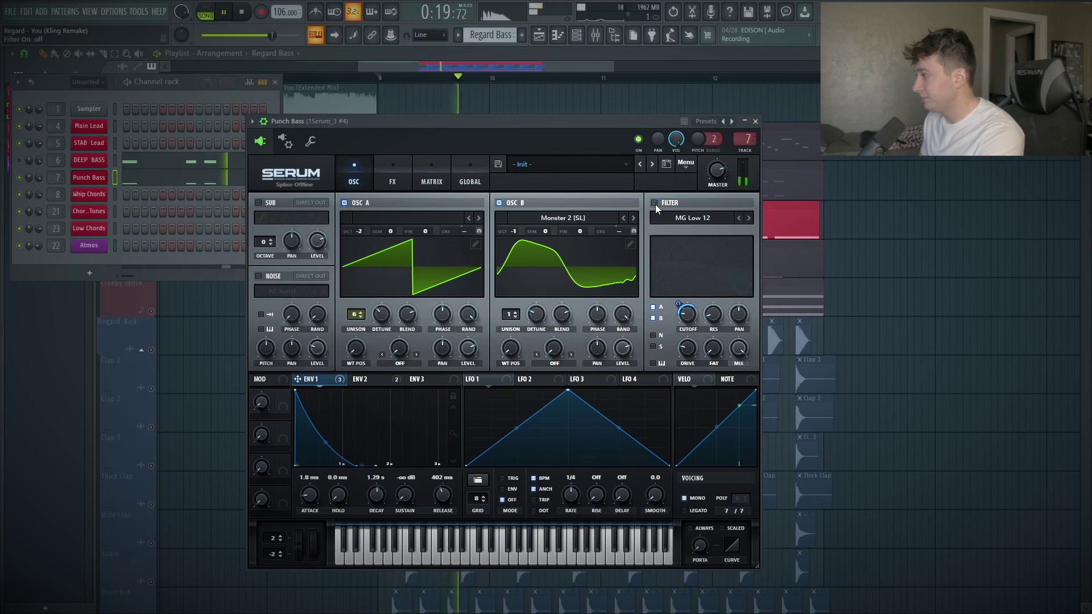
pyautogui.click(655, 203)
pyautogui.press('space')
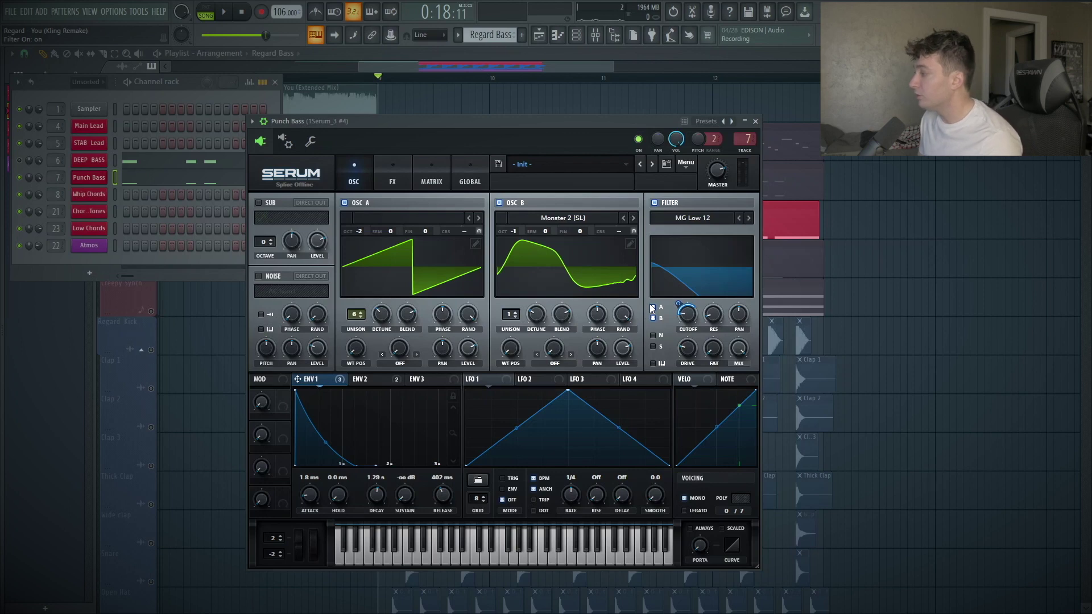
pyautogui.click(654, 203)
pyautogui.press('space')
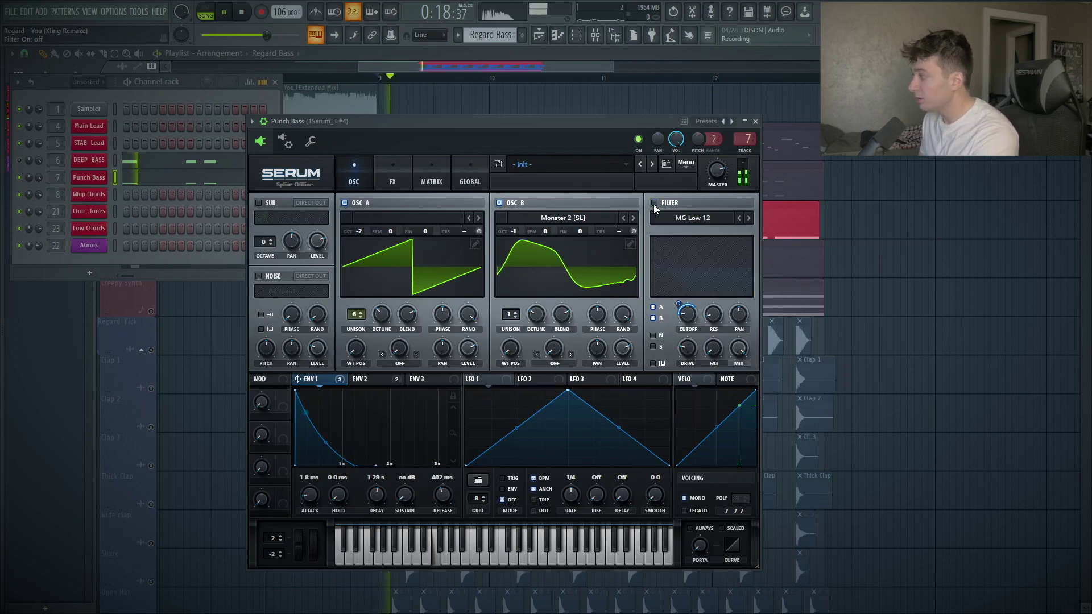
pyautogui.press('space')
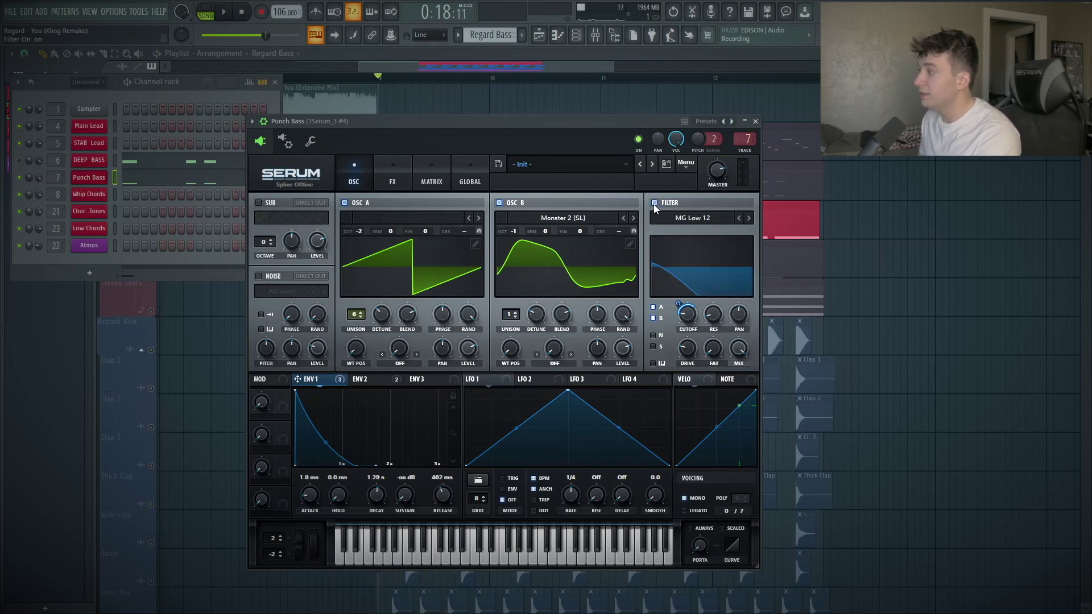
pyautogui.click(382, 179)
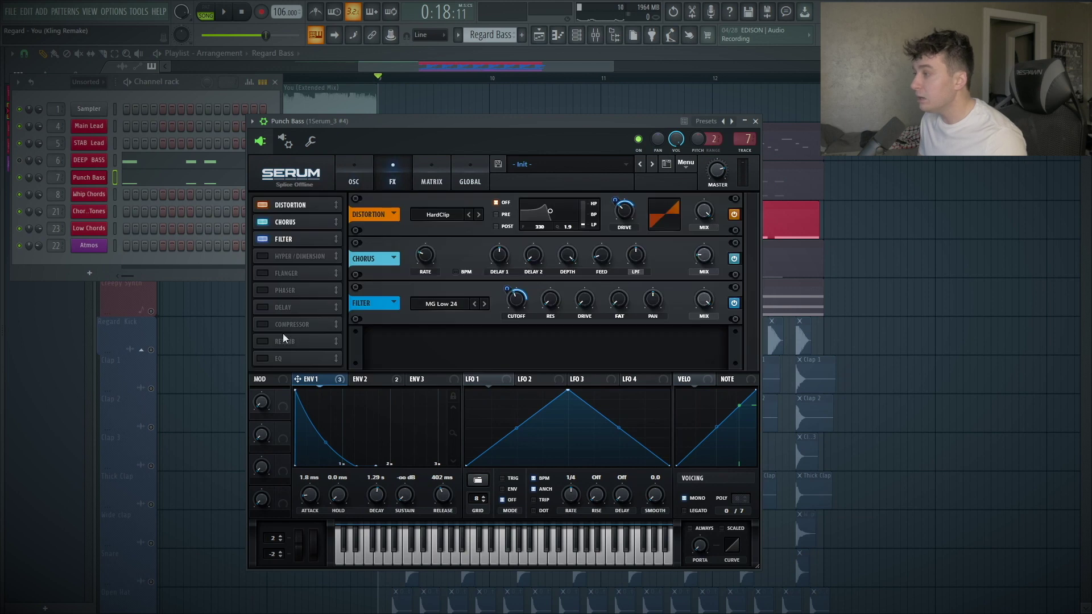
# Bypass and re-enable the Punch Bass distortion while playing to compare.
pyautogui.rightClick(630, 215)
pyautogui.press('space')
pyautogui.click(734, 215)
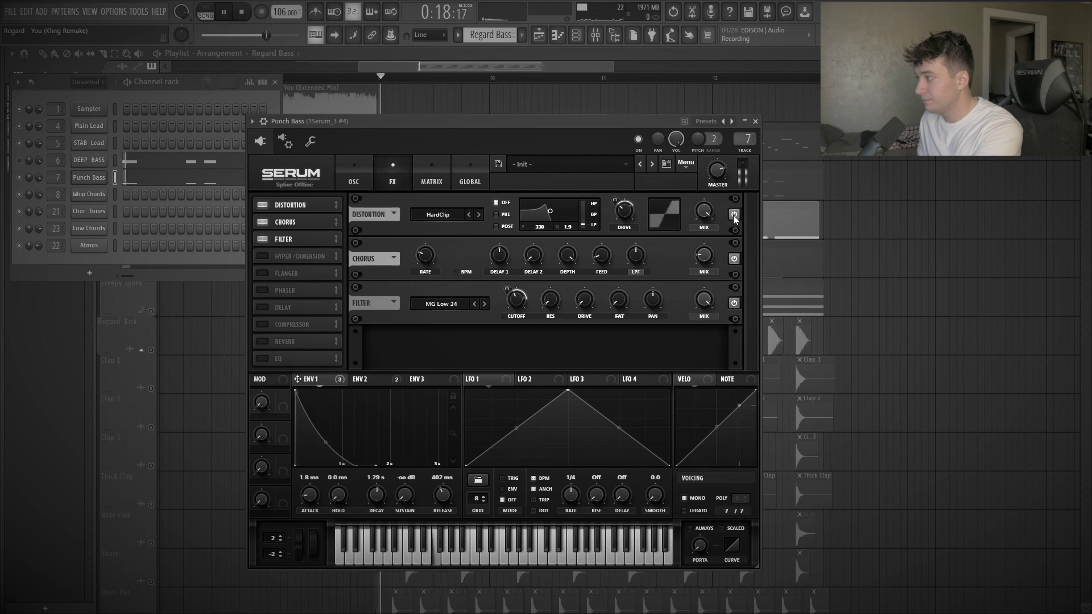
pyautogui.click(734, 215)
pyautogui.press('space')
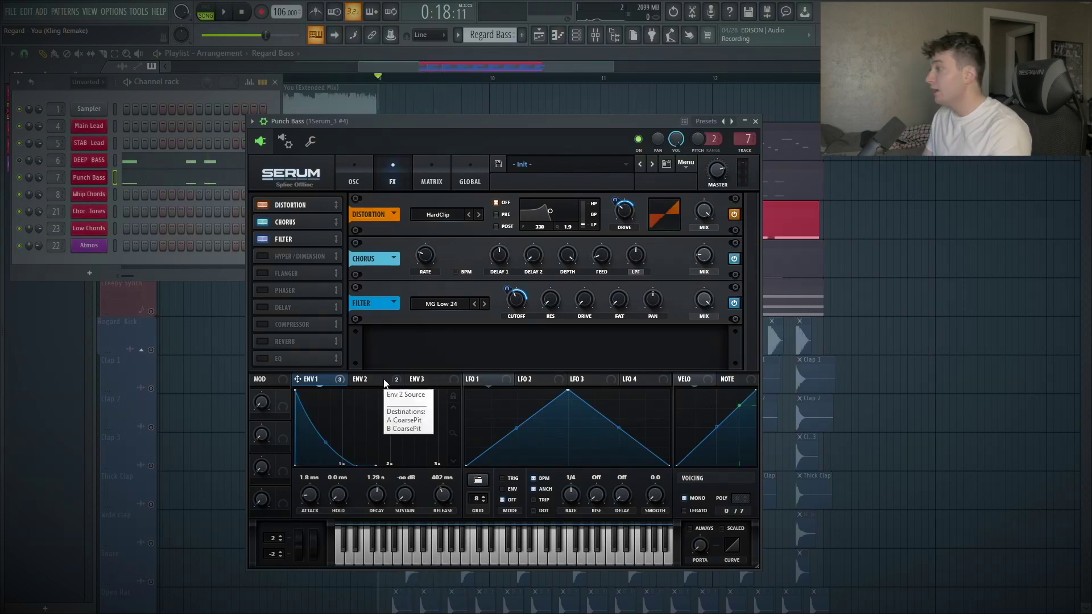
# Review Env 2, undo a sustain tweak, and bypass all of Env 2's modulation destinations.
pyautogui.click(384, 382)
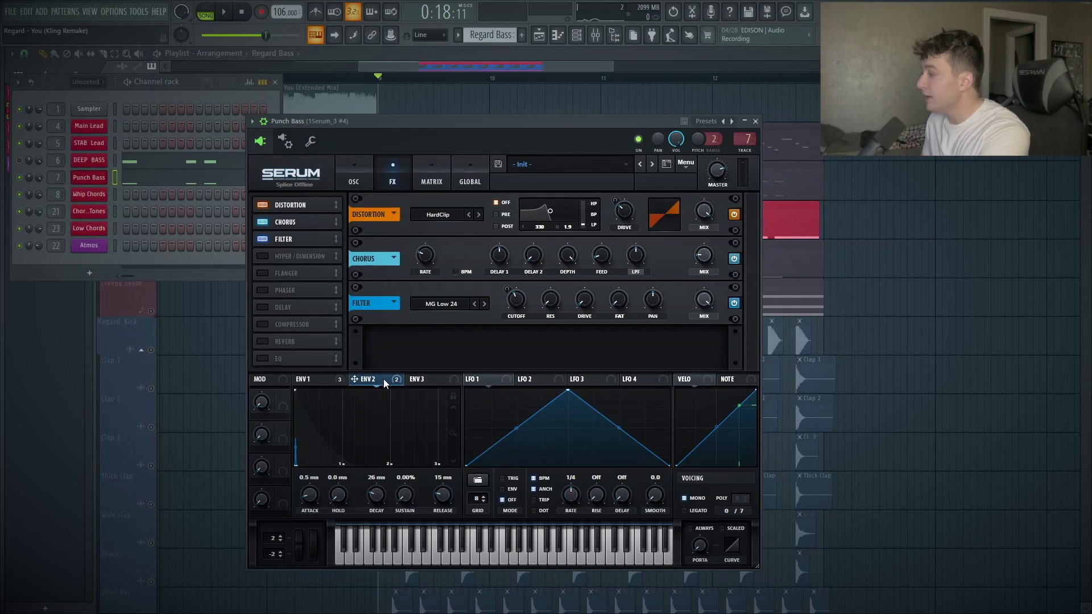
pyautogui.moveTo(407, 499); pyautogui.dragTo(374, 481)
pyautogui.hotkey('ctrl', 'z')
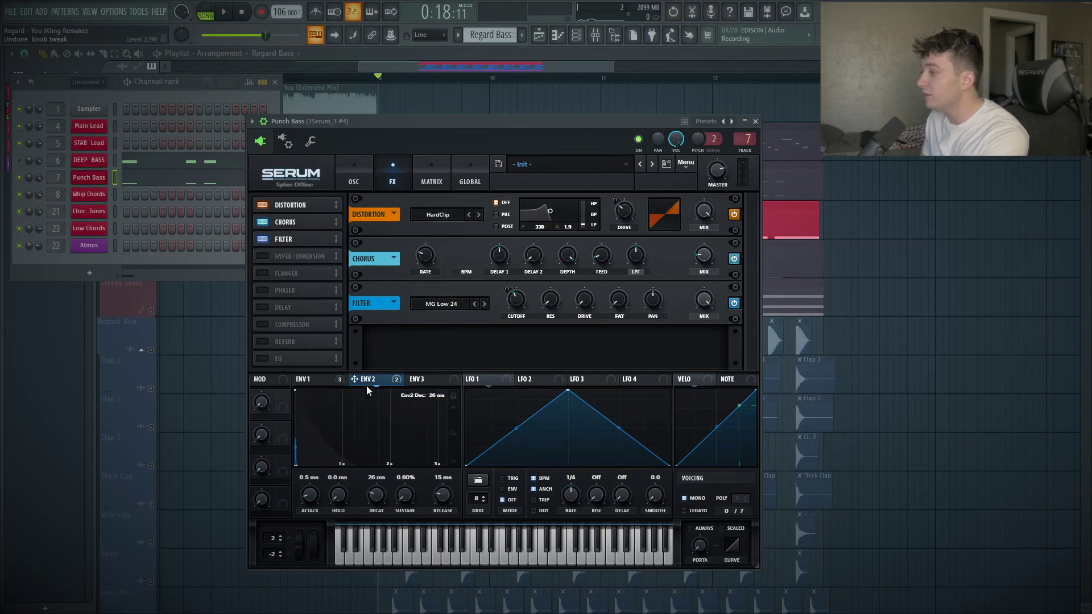
pyautogui.click(359, 172)
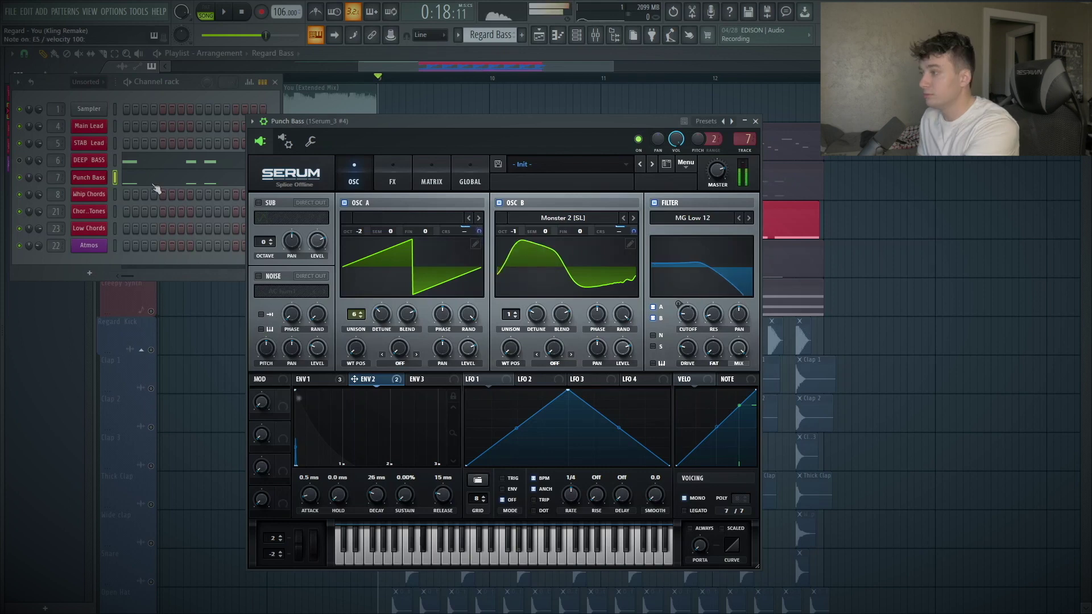
pyautogui.rightClick(380, 389)
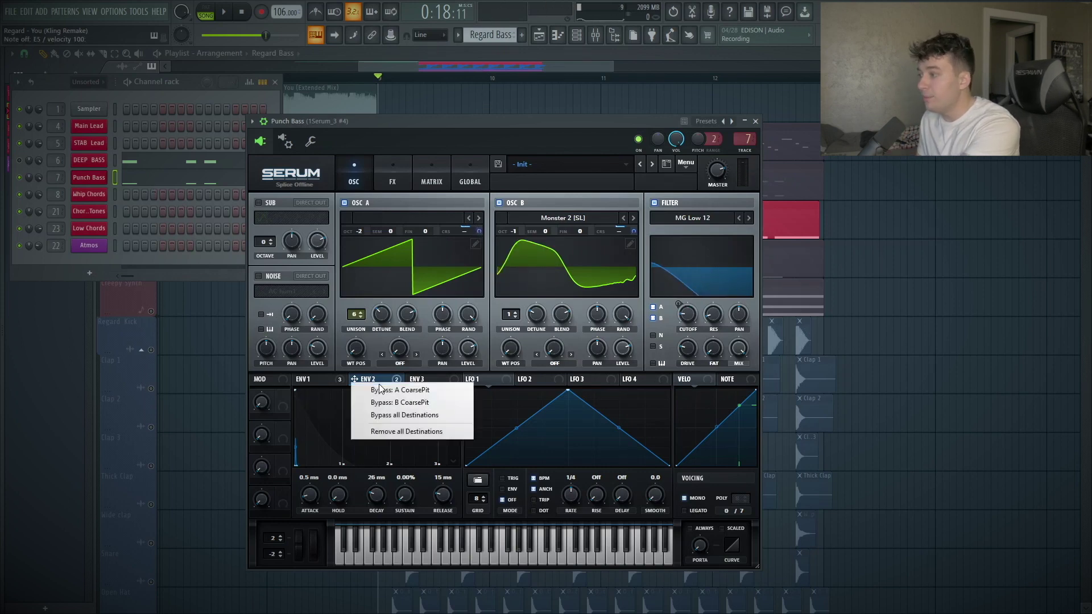
pyautogui.click(413, 415)
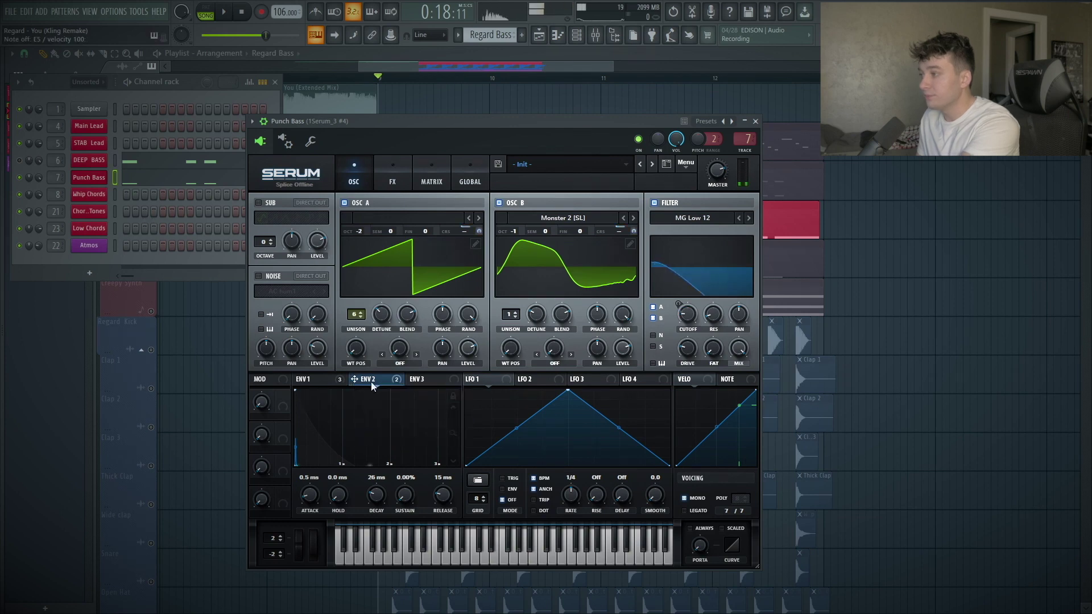
# Check the Kickstart plugin on the BASS mixer insert, then close all windows back to the playlist.
pyautogui.press('F9')
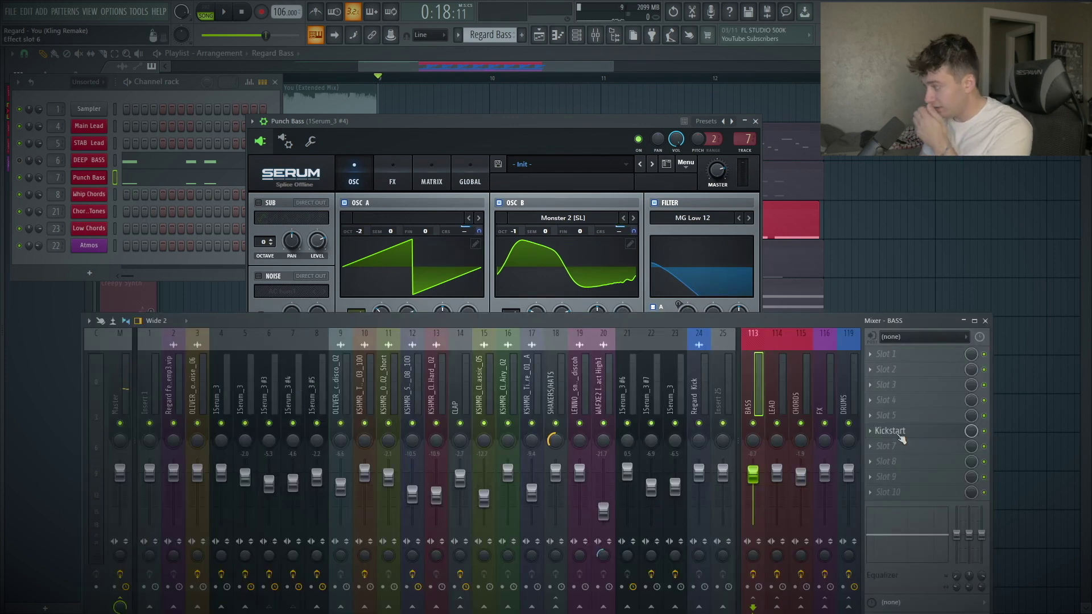
pyautogui.click(898, 435)
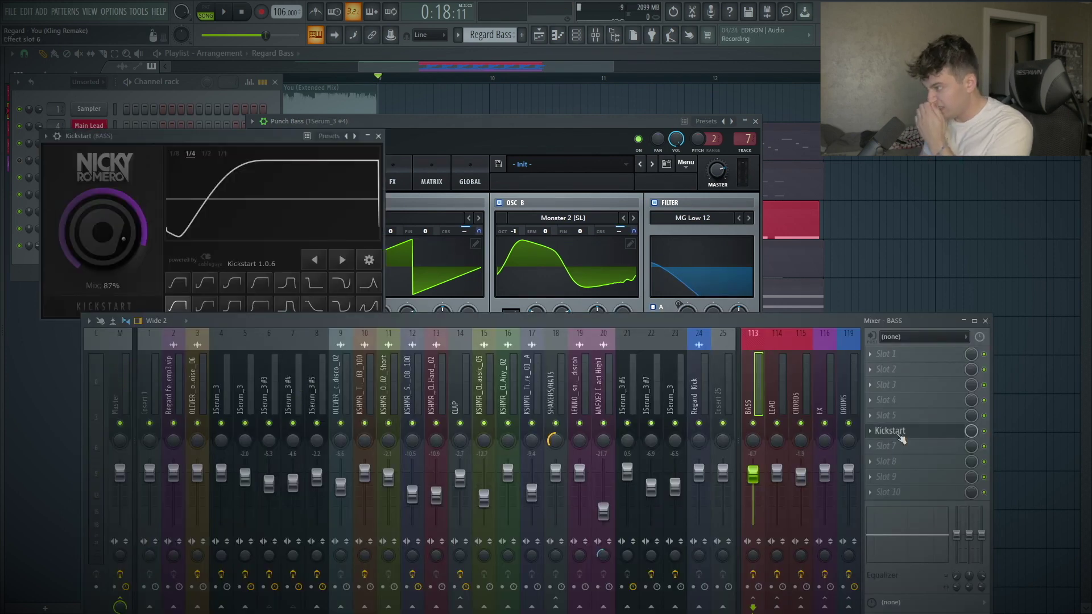
pyautogui.click(379, 137)
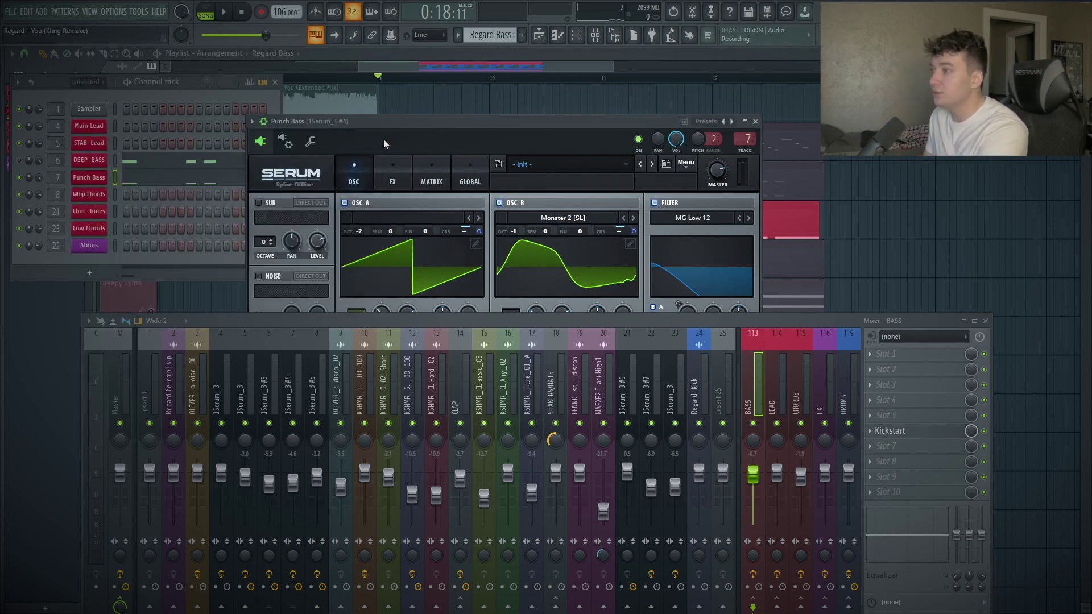
pyautogui.press('F12')
pyautogui.scroll(2, 353, 504)
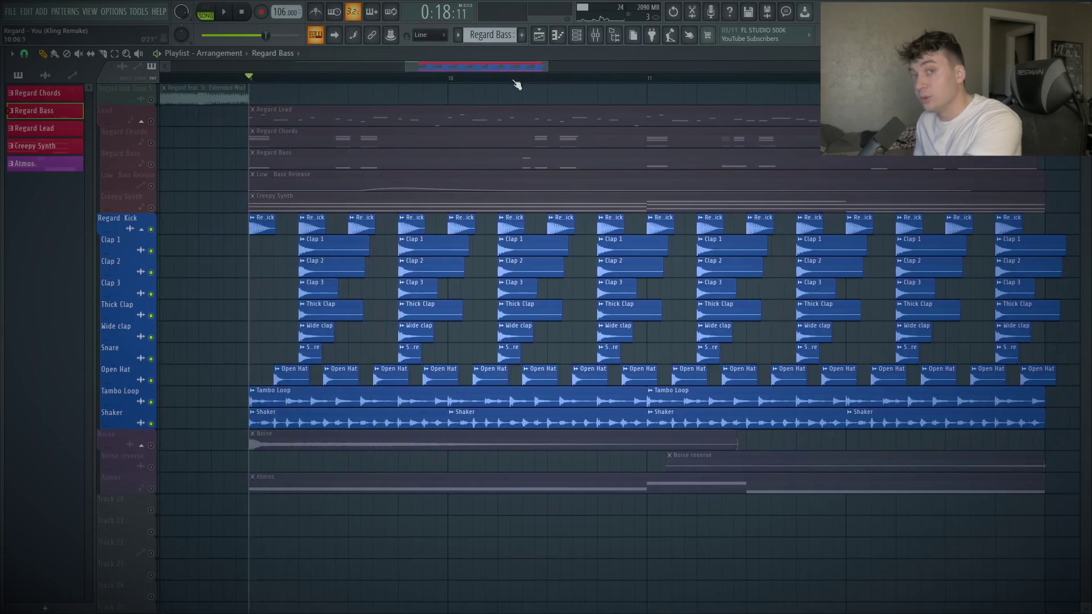
# Play the song briefly while zooming the playlist in slightly.
pyautogui.press('space')
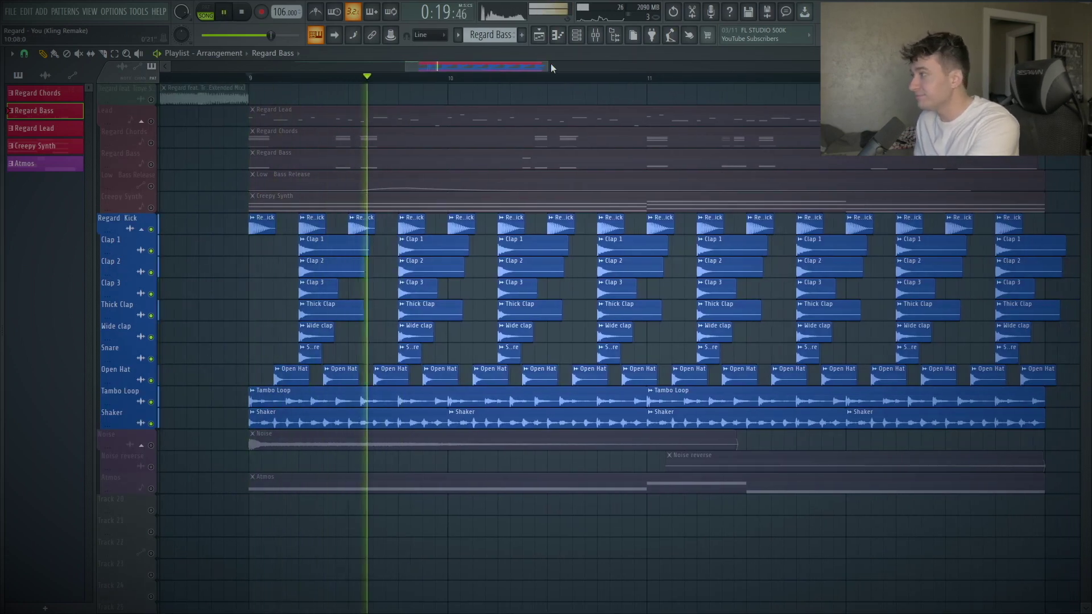
pyautogui.moveTo(550, 65); pyautogui.dragTo(546, 66)
pyautogui.press('space')
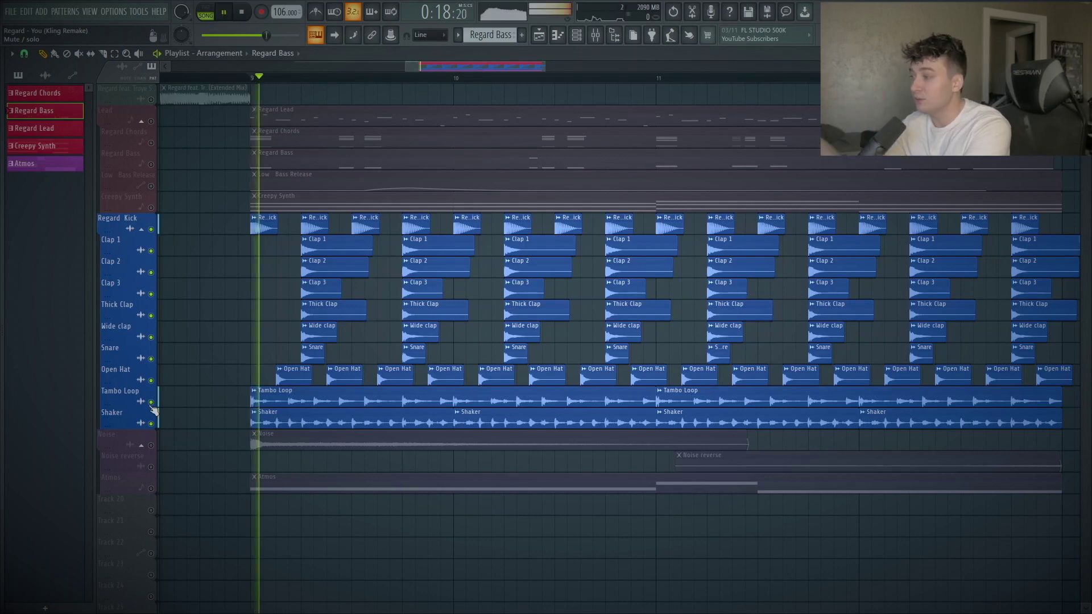
# Solo the drum group, unmute Noise and Noise reverse to audition them, then solo Creepy Synth.
pyautogui.rightClick(151, 445)
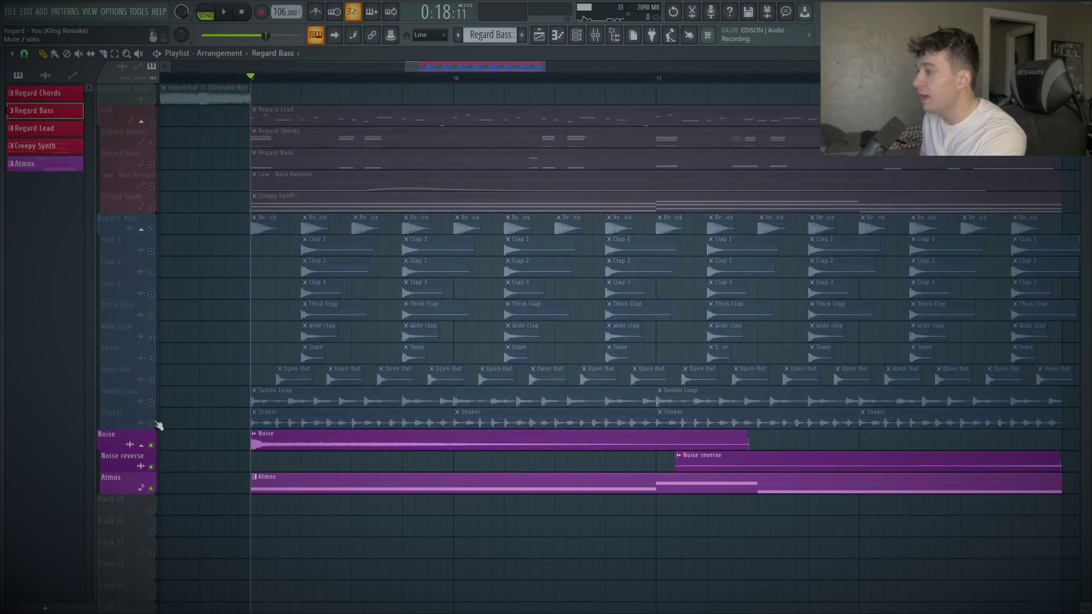
pyautogui.rightClick(151, 424)
pyautogui.click(152, 446)
pyautogui.click(152, 467)
pyautogui.press('space')
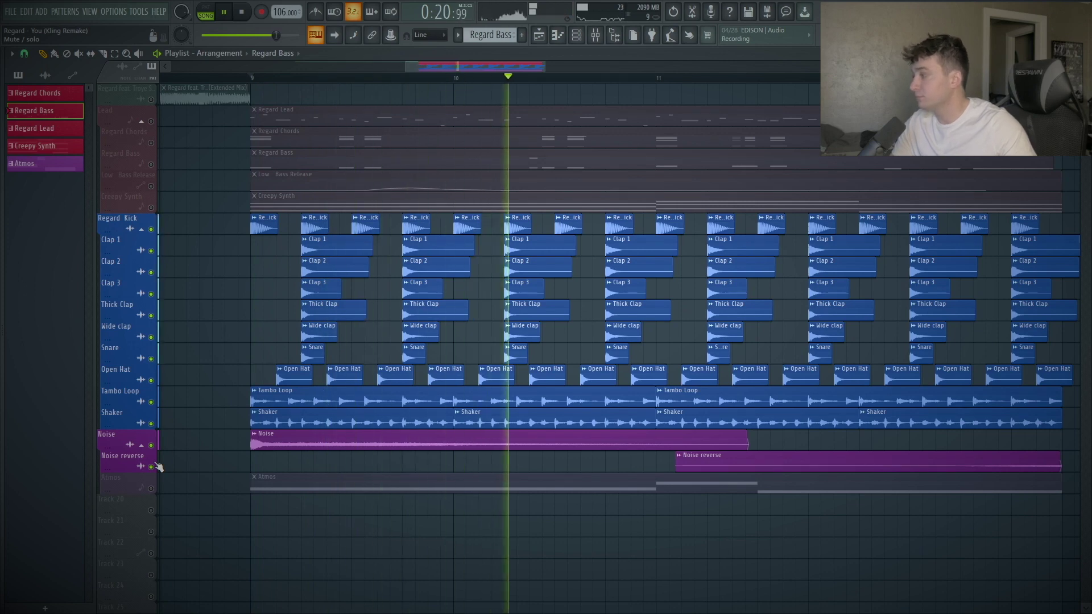
pyautogui.press('space')
pyautogui.rightClick(152, 208)
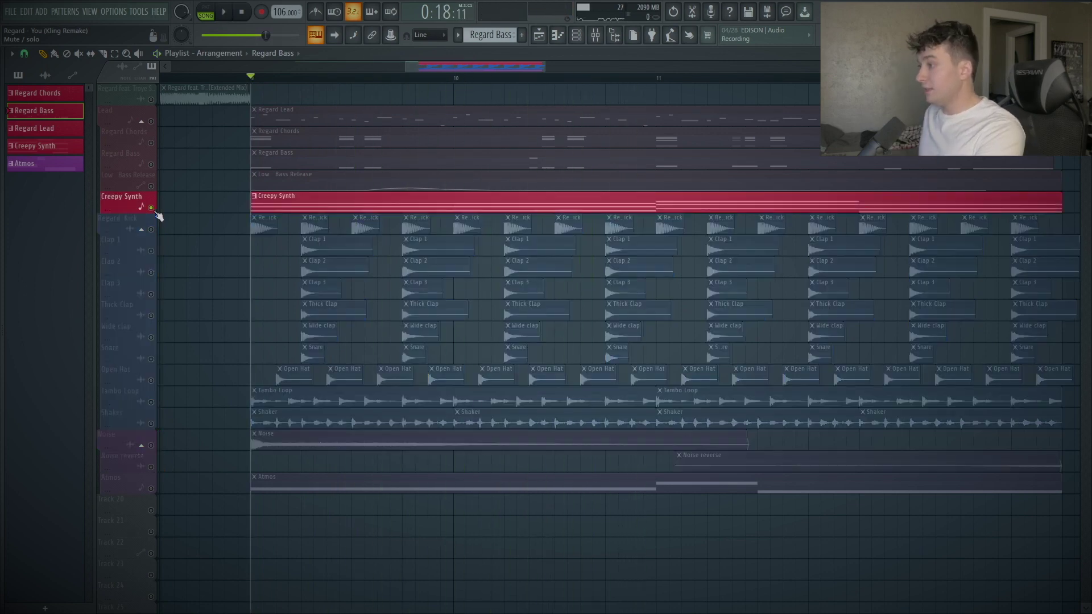
pyautogui.click(152, 489)
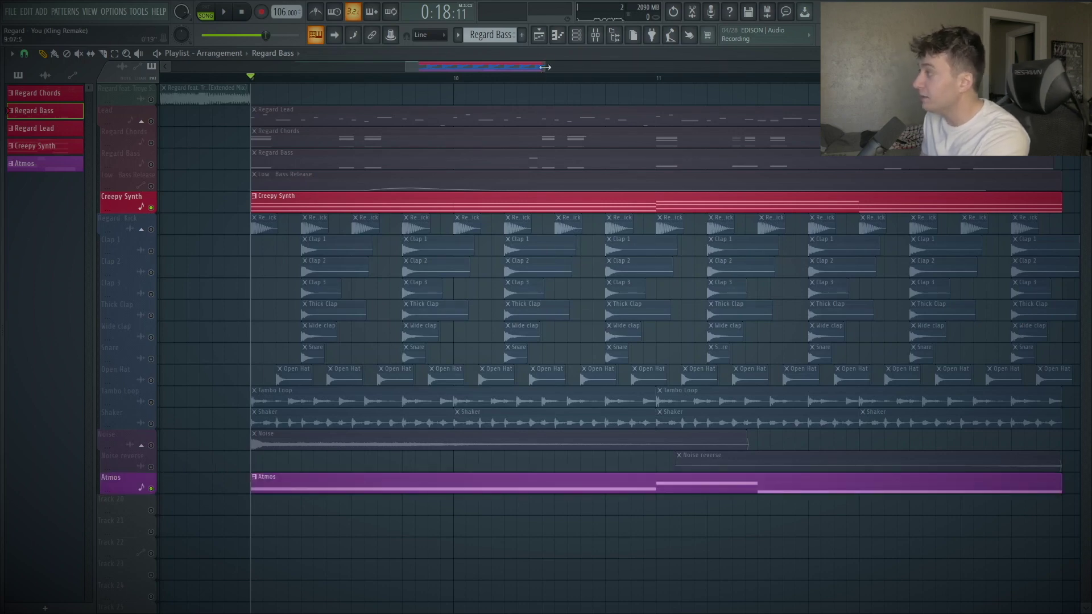
pyautogui.moveTo(540, 70); pyautogui.dragTo(606, 69)
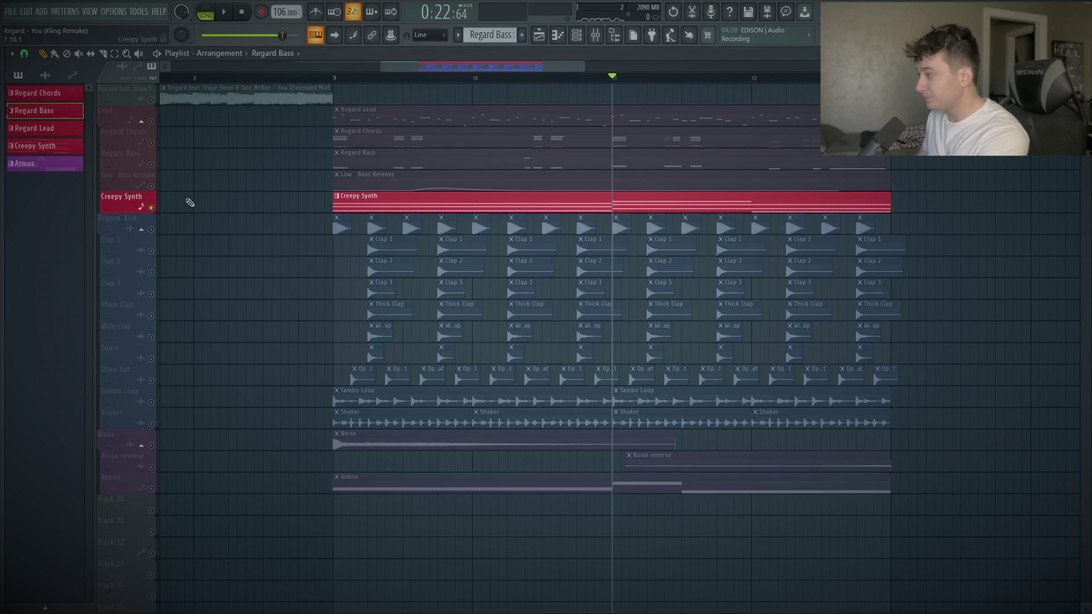
# Return the playhead to bar 9 and glance at the Creepy Synth notes in the piano roll.
pyautogui.click(335, 80)
pyautogui.doubleClick(413, 196)
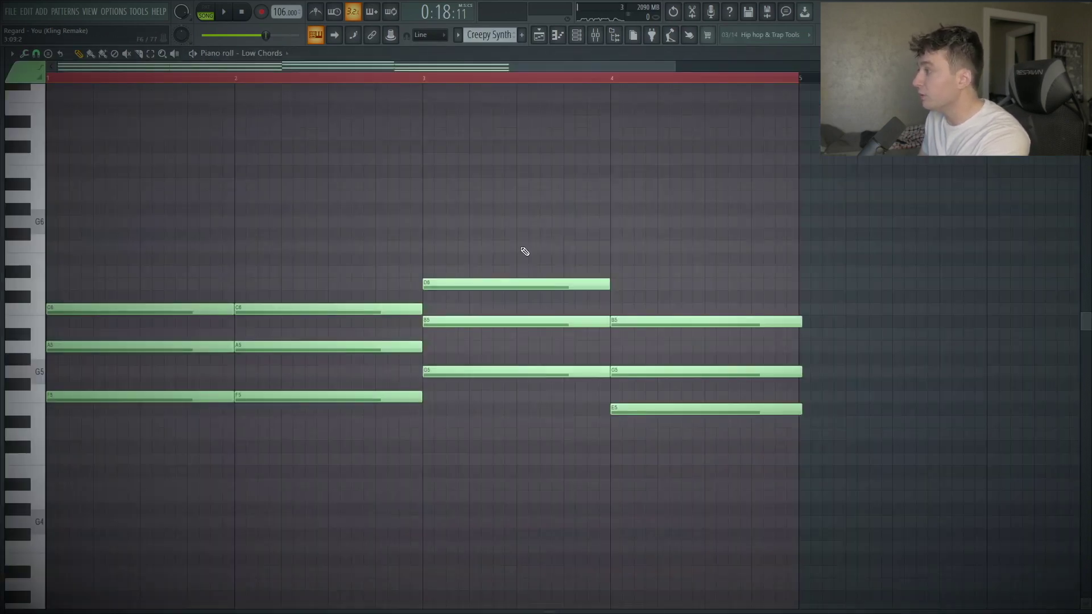
pyautogui.press('Escape')
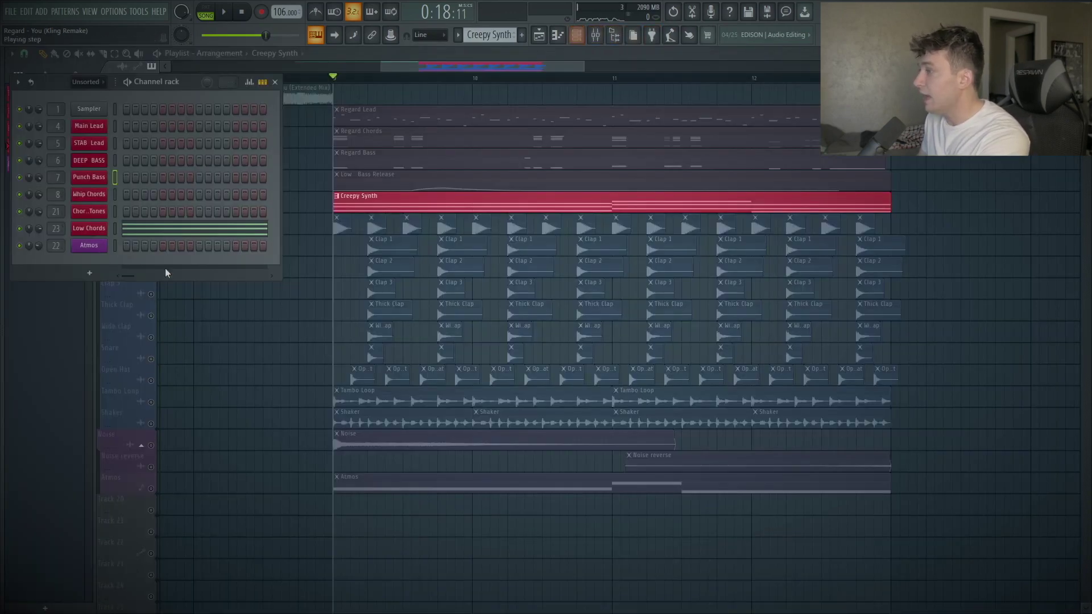
# Open the Low Chords Serum patch, browse oscillator A's wavetables, and show LFO 1's settings.
pyautogui.click(94, 230)
pyautogui.moveTo(180, 201); pyautogui.dragTo(650, 53)
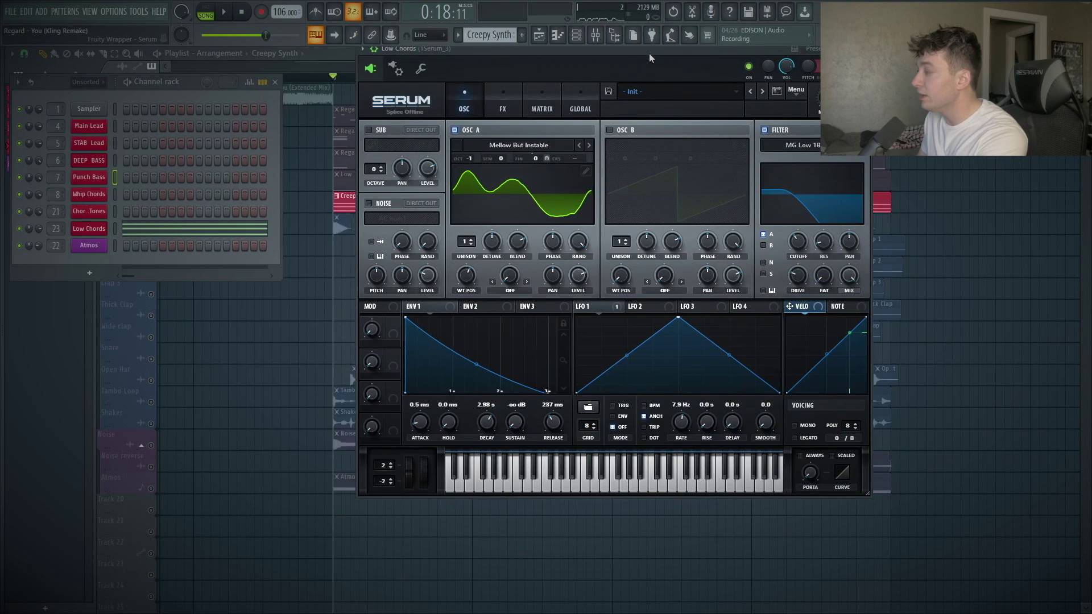
pyautogui.click(544, 143)
pyautogui.moveTo(557, 158)
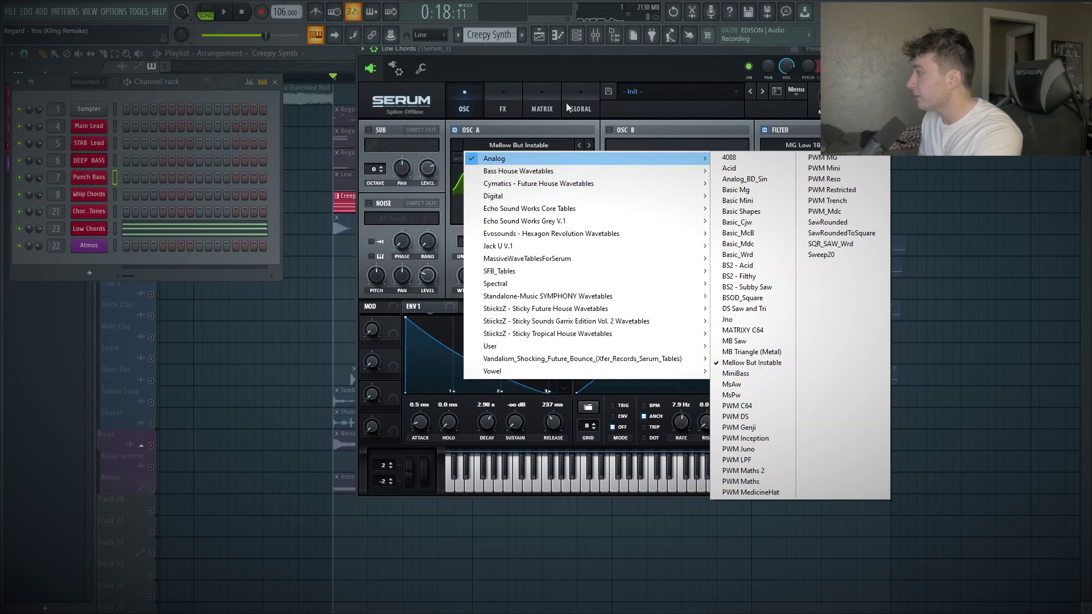
pyautogui.click(557, 64)
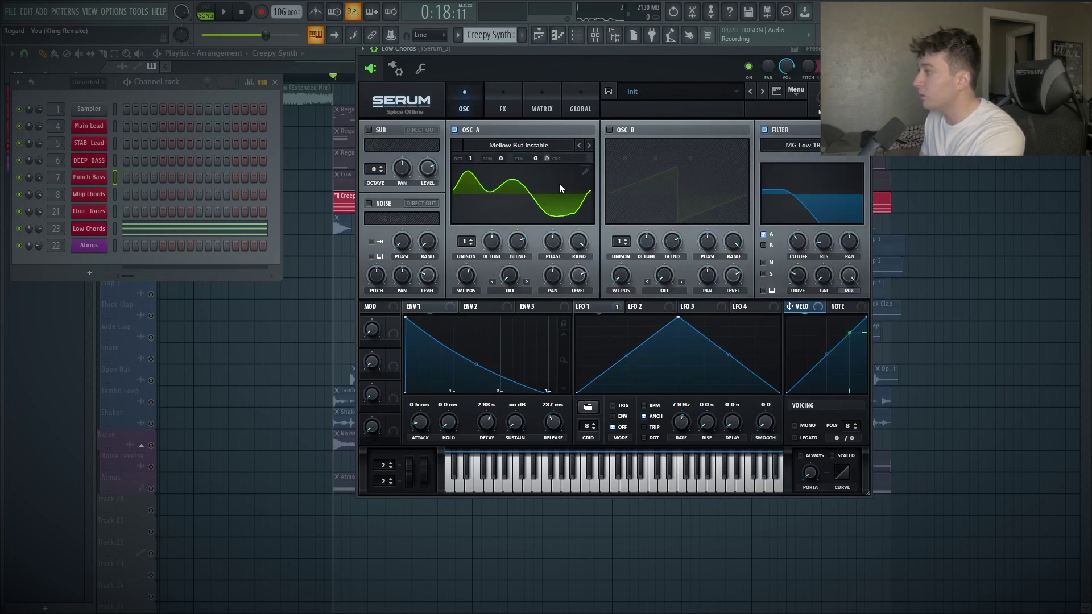
pyautogui.click(616, 306)
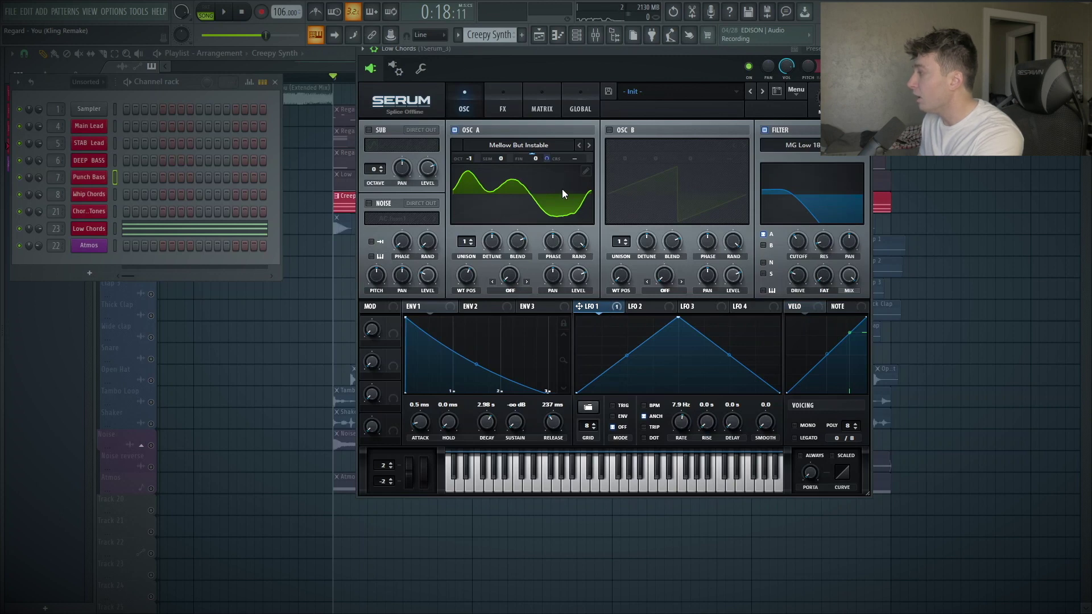
# Audition the Serum patch while flipping between its FX and oscillator pages.
pyautogui.click(504, 108)
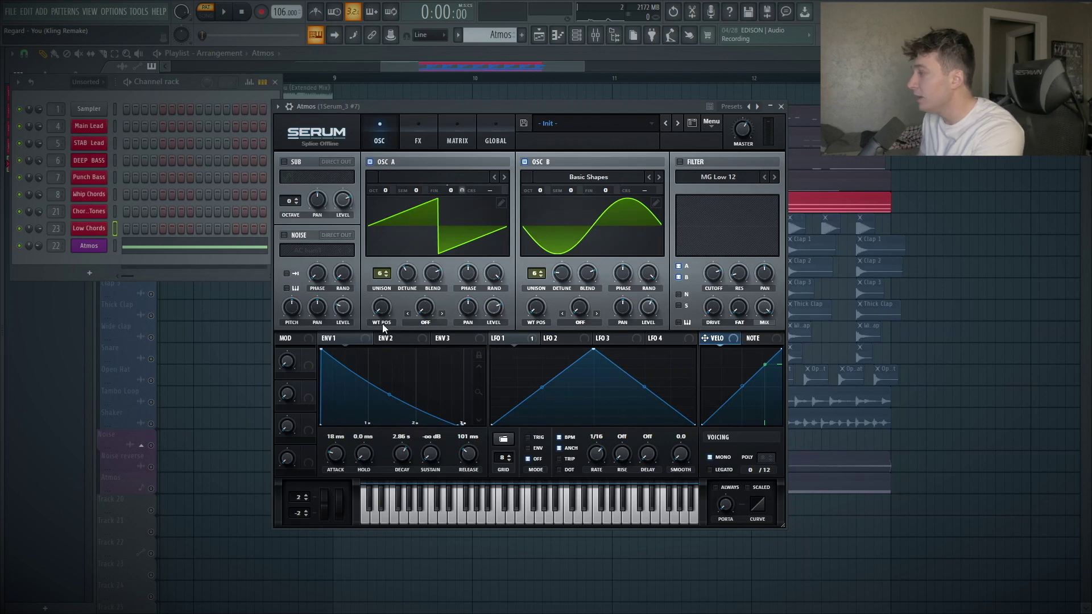
pyautogui.press('space')
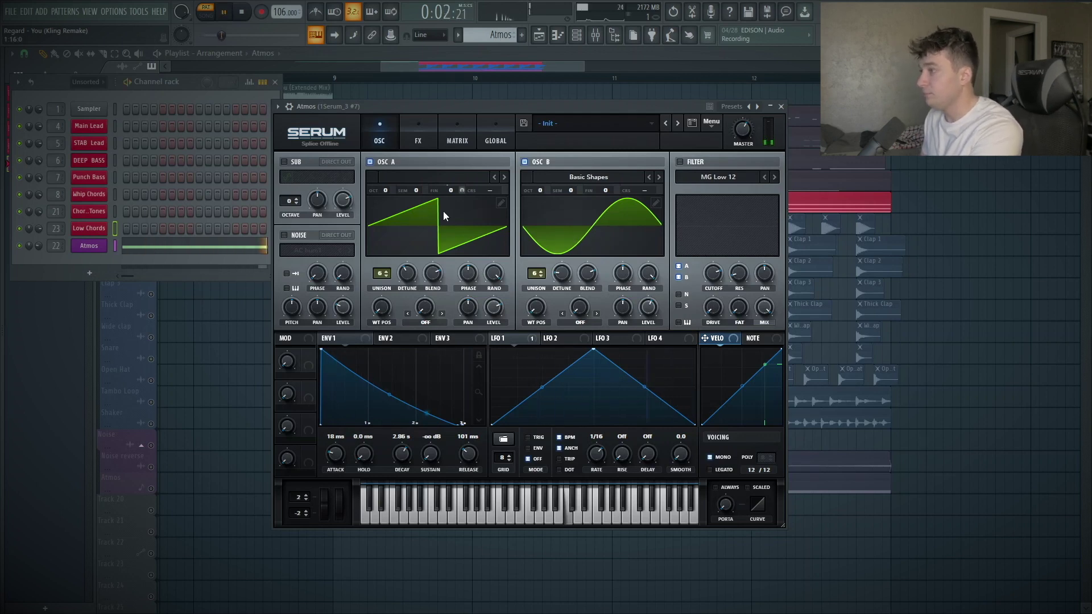
pyautogui.press('space')
pyautogui.click(432, 147)
pyautogui.click(373, 141)
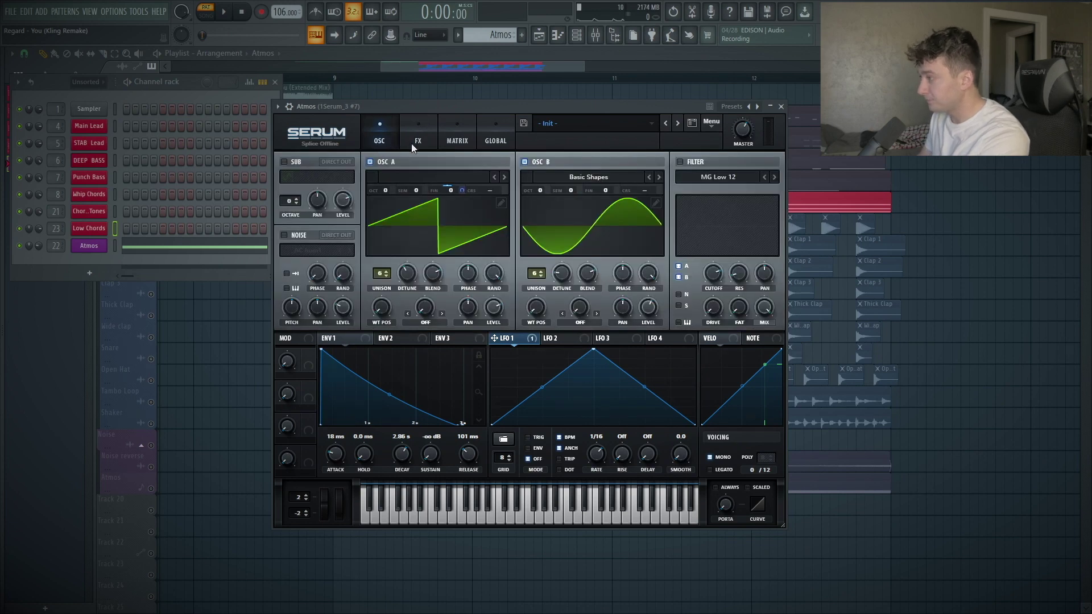
pyautogui.click(412, 143)
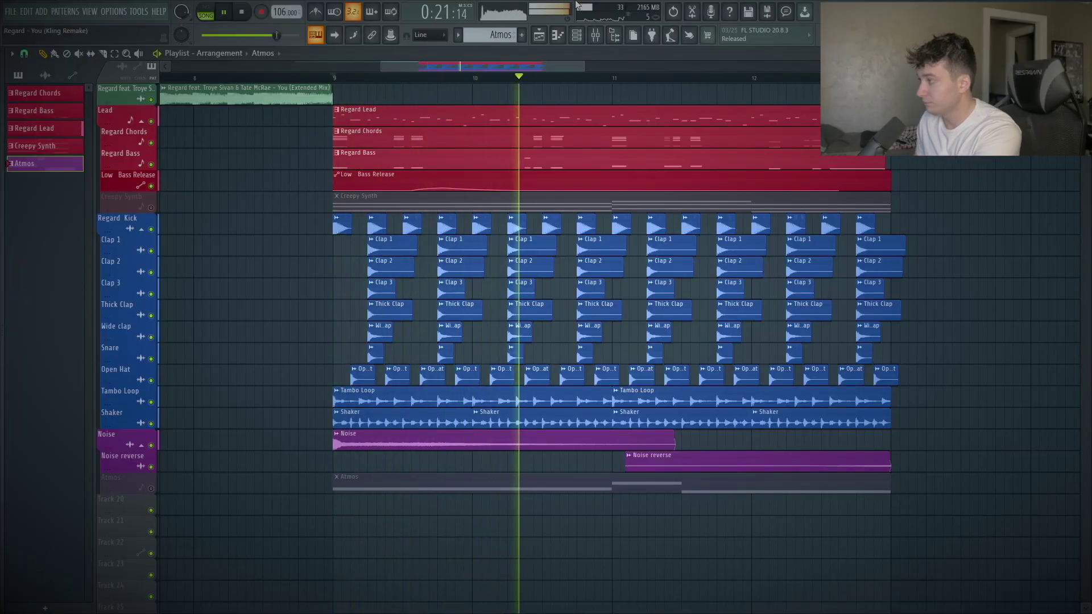
# Unmute the Creepy Synth and Atmos tracks and play the full arrangement.
pyautogui.press('space')
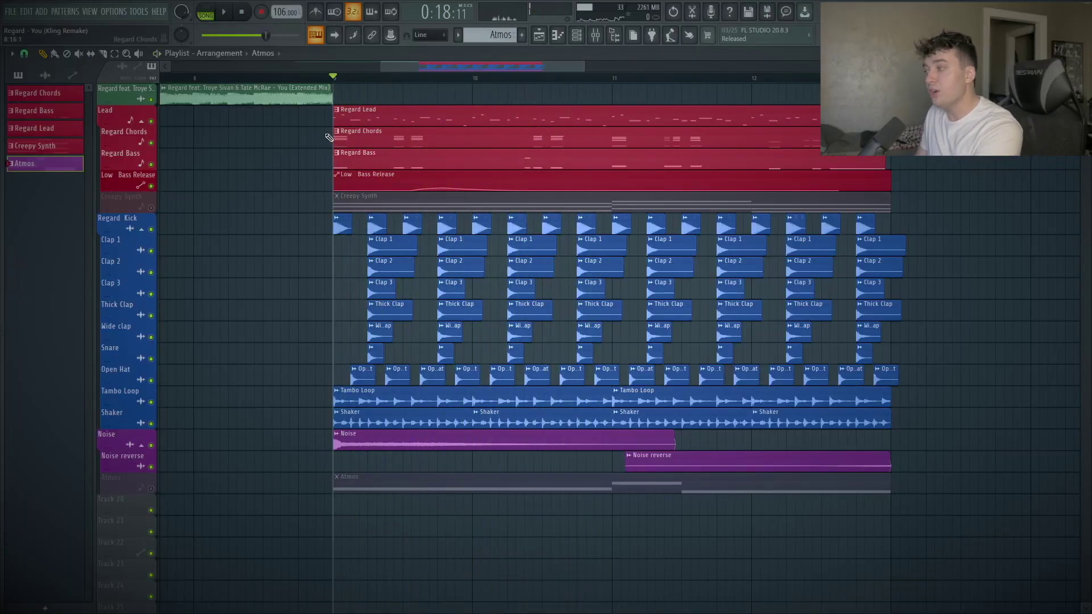
pyautogui.click(151, 208)
pyautogui.click(152, 487)
pyautogui.press('space')
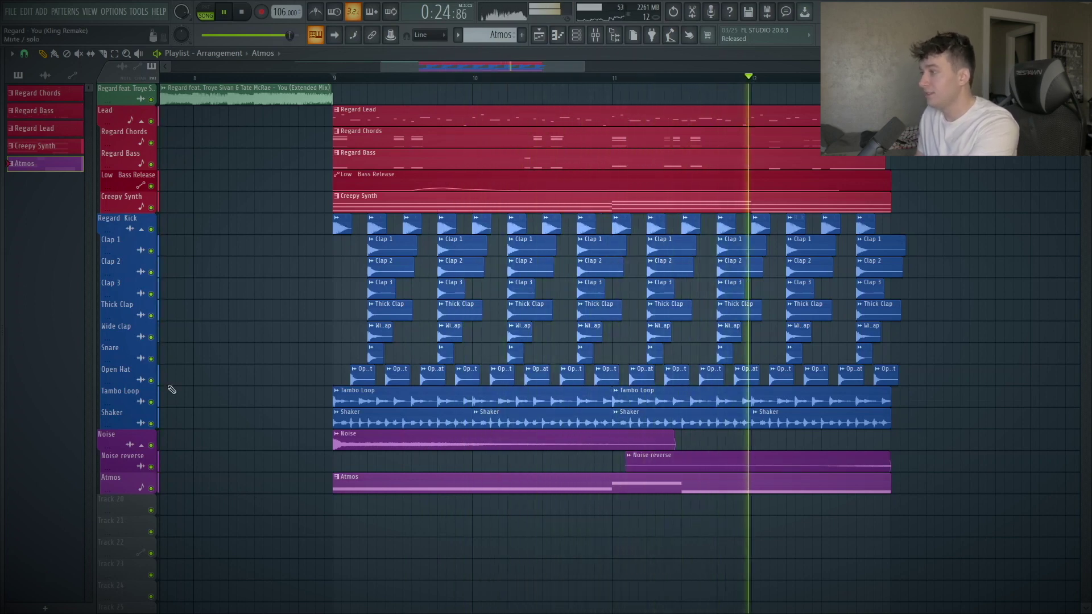
# Stop playback and open the FabFilter Pro-L 2 limiter on the Master mixer insert.
pyautogui.press('space')
pyautogui.press('F9')
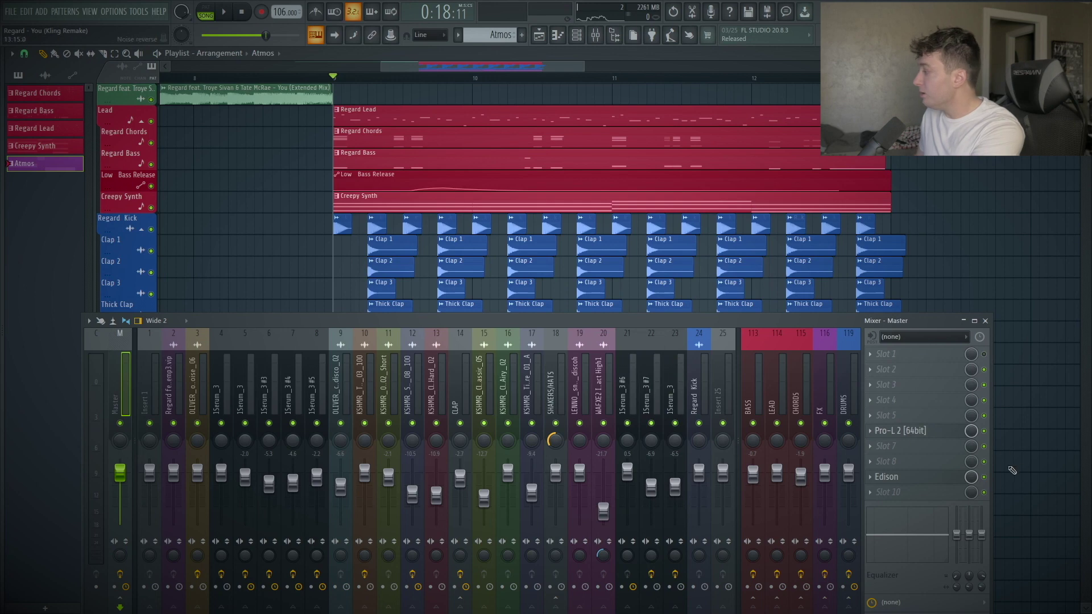
pyautogui.click(907, 432)
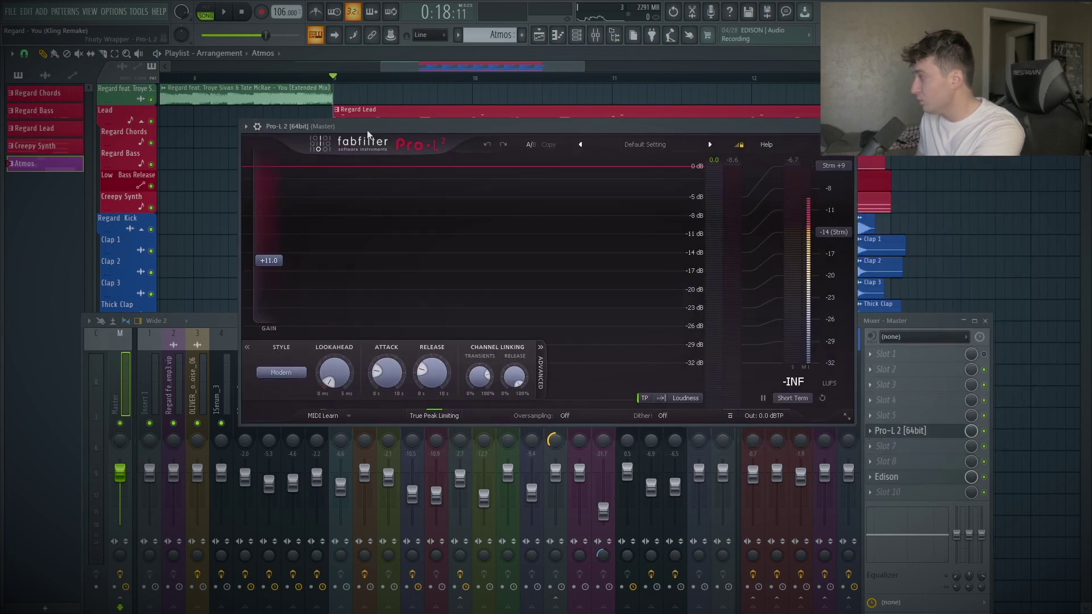